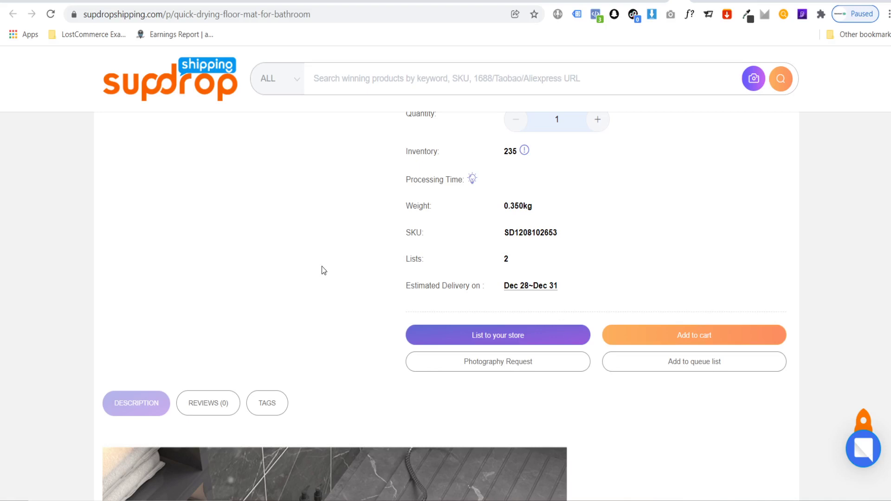
# View the photography request form for the quick-drying floor mat and close it without submitting a request.
pyautogui.click(501, 366)
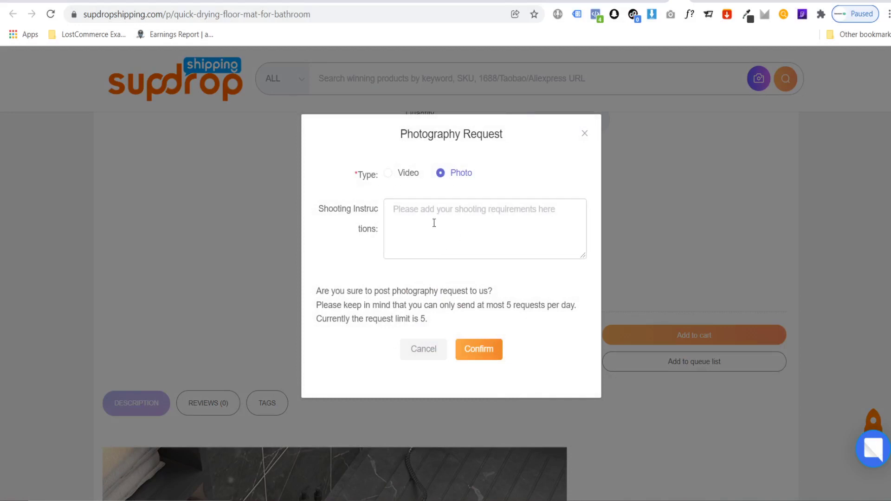
pyautogui.click(417, 357)
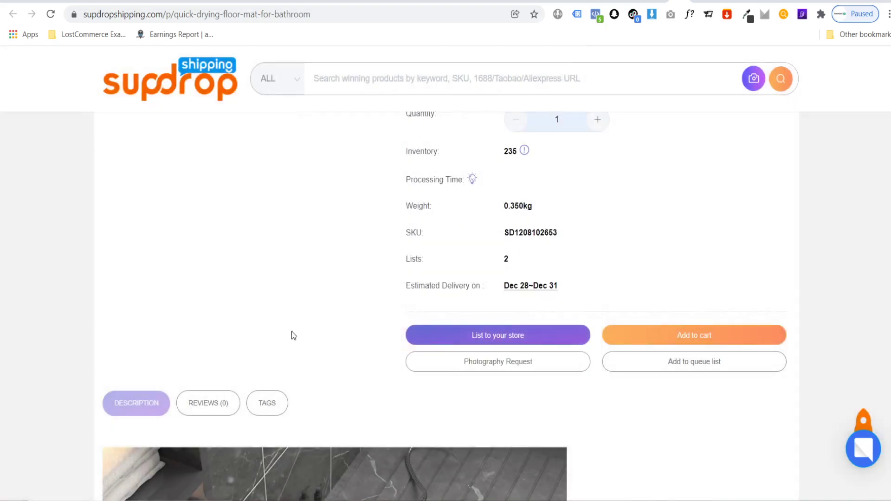
pyautogui.click(475, 340)
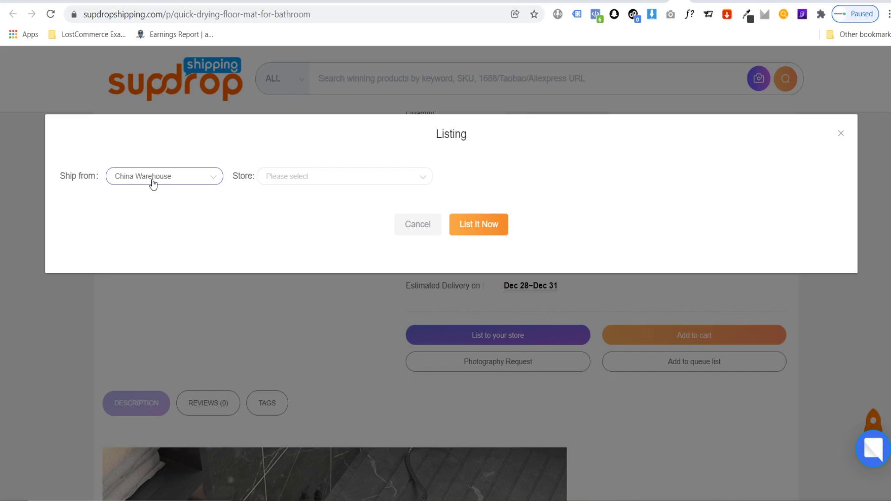
pyautogui.click(333, 178)
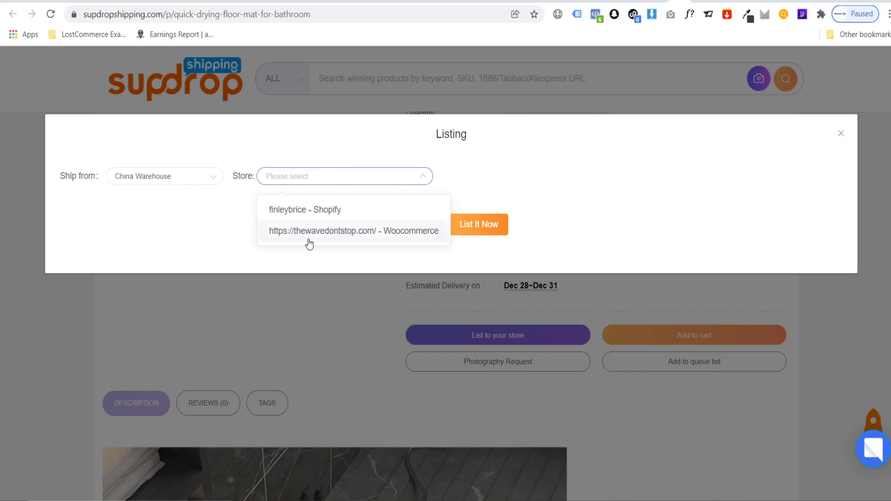
pyautogui.click(391, 232)
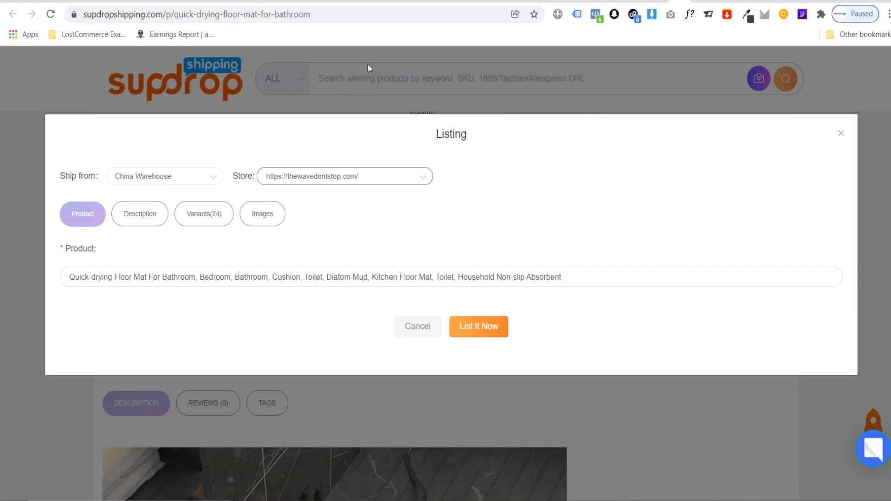
# Replace the listing's product name with the title "Super Absorbent Floor Mat" copied from the AverysMarket product page.
pyautogui.click(422, 1)
pyautogui.moveTo(456, 139); pyautogui.dragTo(726, 129)
pyautogui.hotkey('ctrl', 'c')
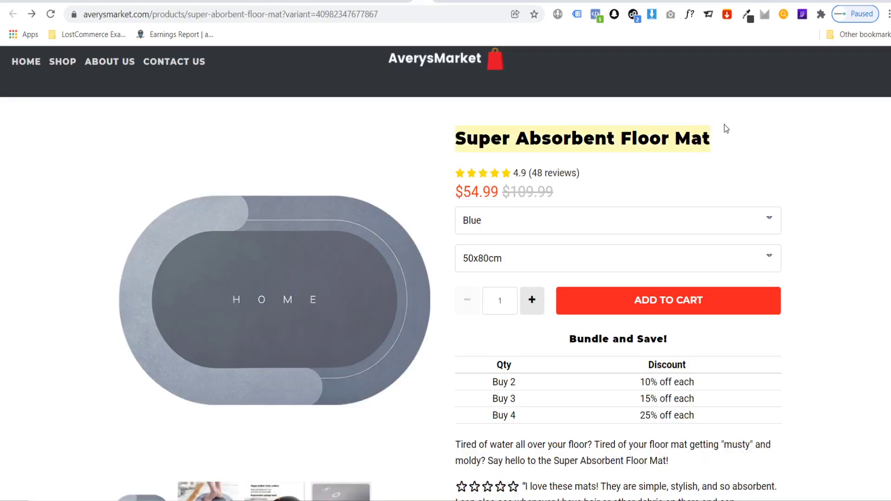
pyautogui.click(680, 2)
pyautogui.moveTo(590, 277); pyautogui.dragTo(62, 279)
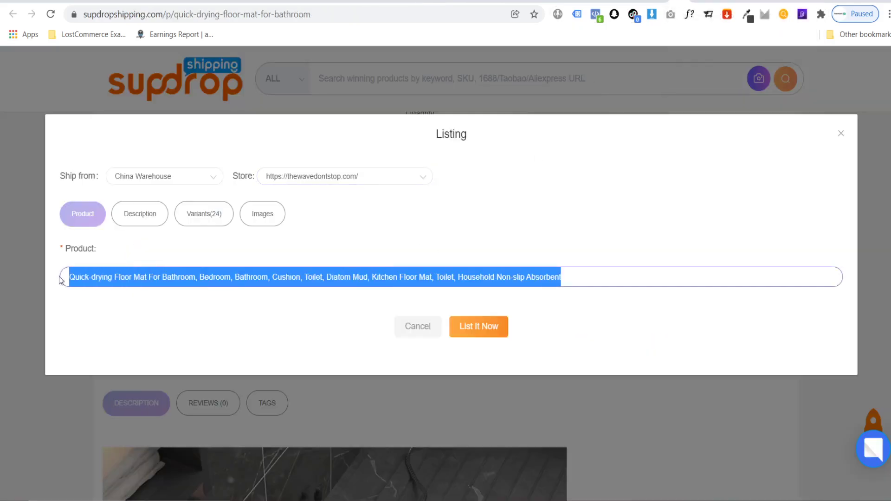
pyautogui.hotkey('ctrl', 'v')
# Copy the AverysMarket description from "Tired of water" through "Perfect for modern homes." and paste it above the images in the listing's description.
pyautogui.click(138, 214)
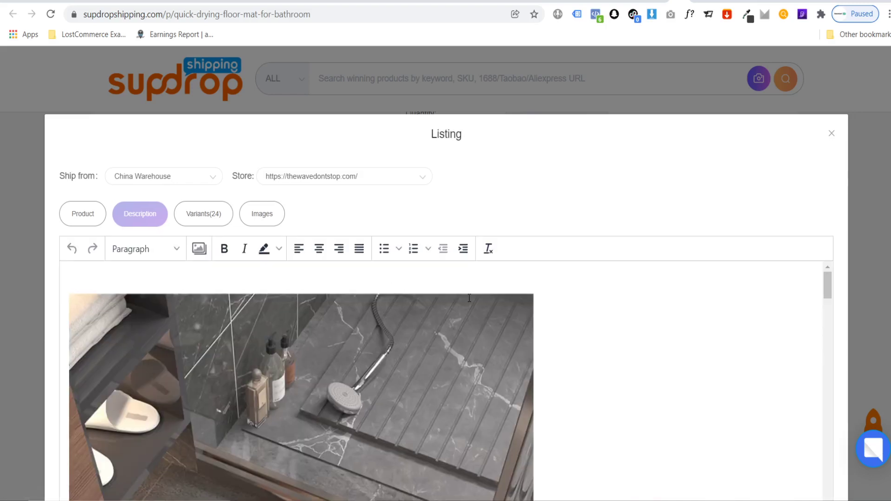
pyautogui.scroll(-20, 712, 308)
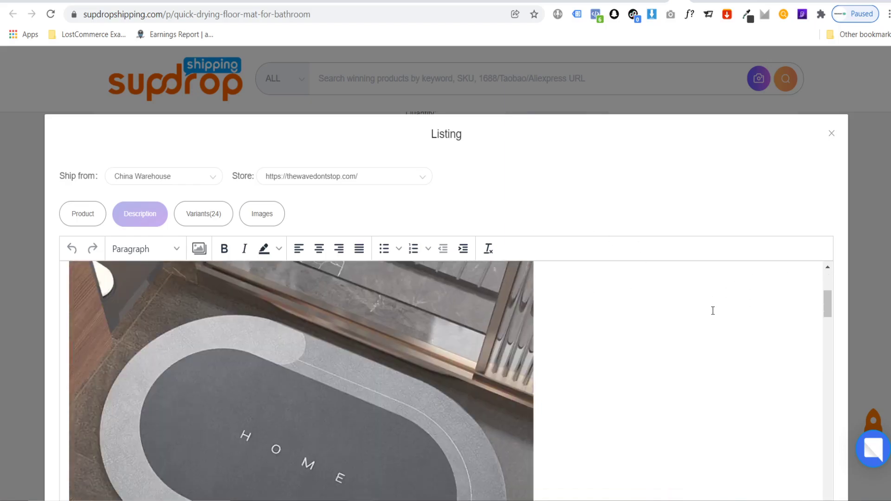
pyautogui.scroll(20, 707, 310)
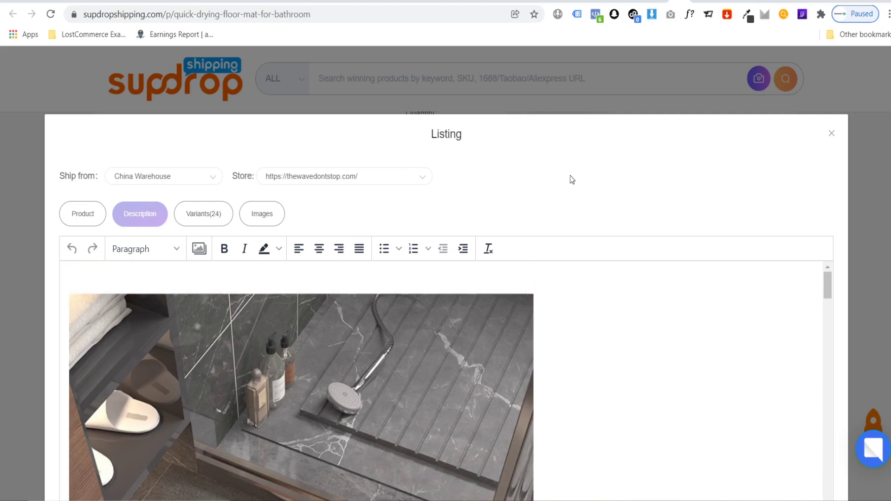
pyautogui.click(428, 5)
pyautogui.scroll(-3, 756, 326)
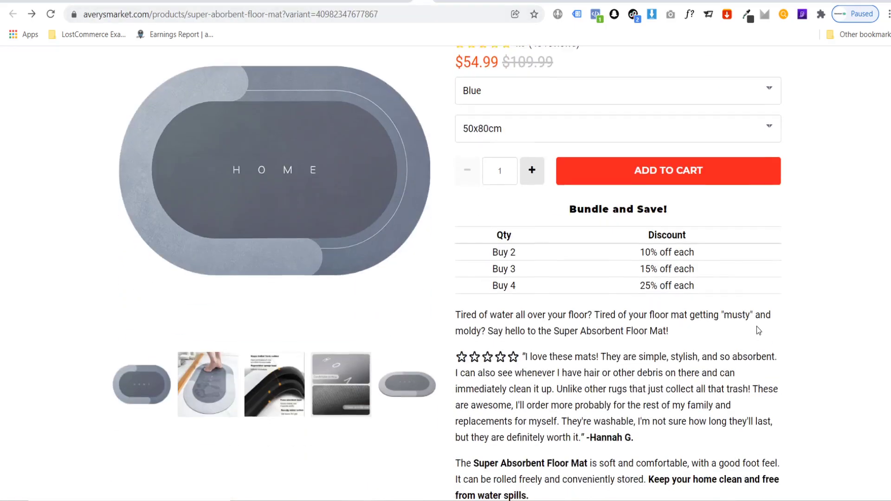
pyautogui.scroll(-4, 757, 327)
pyautogui.moveTo(454, 127); pyautogui.dragTo(768, 358)
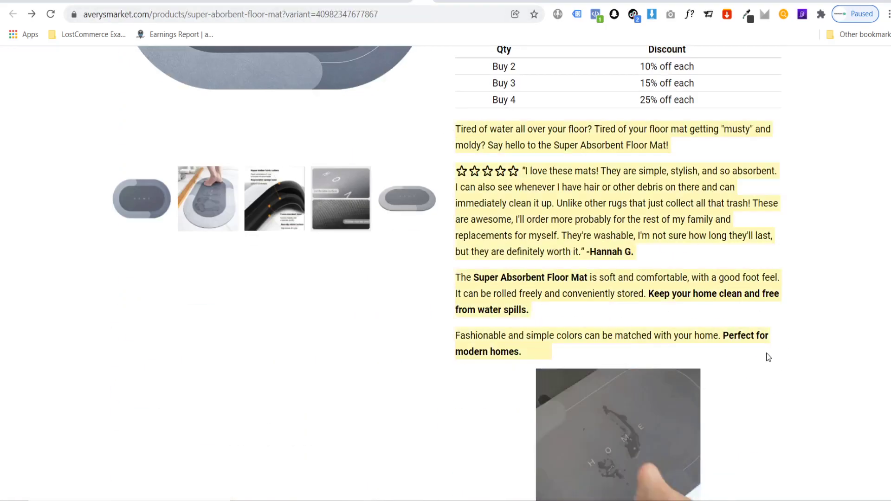
pyautogui.click(677, 1)
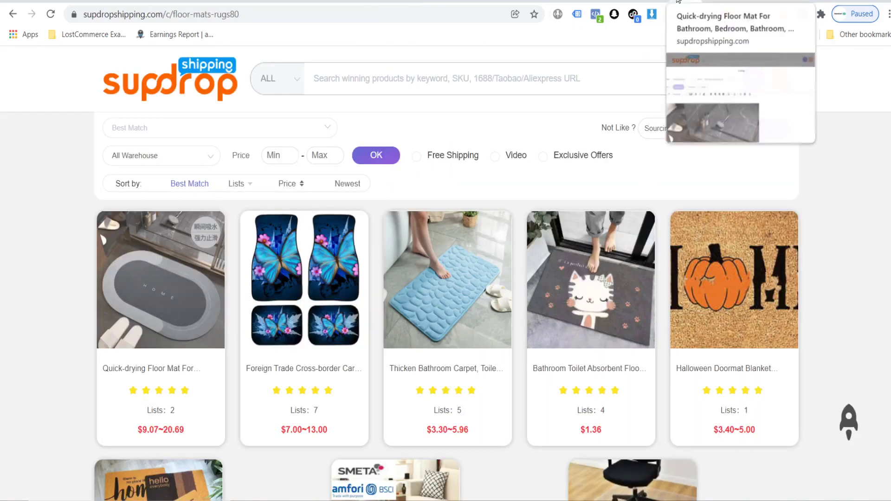
pyautogui.click(678, 1)
pyautogui.click(78, 275)
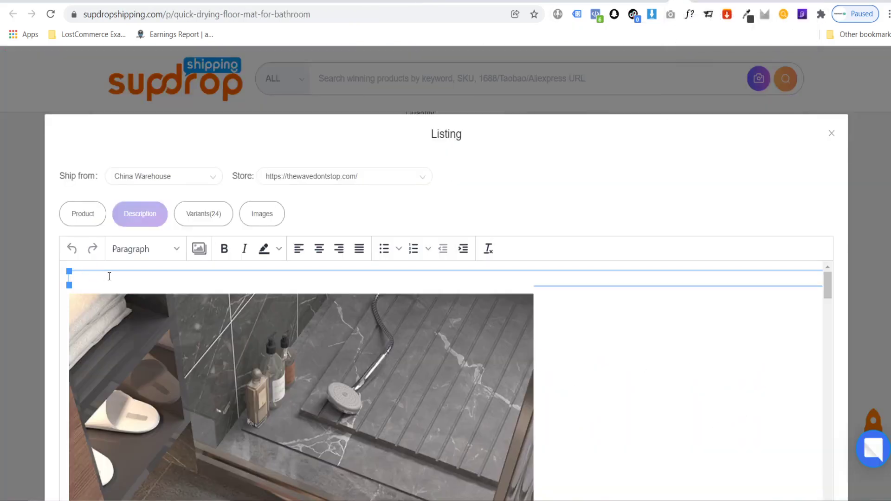
pyautogui.scroll(4, 427, 299)
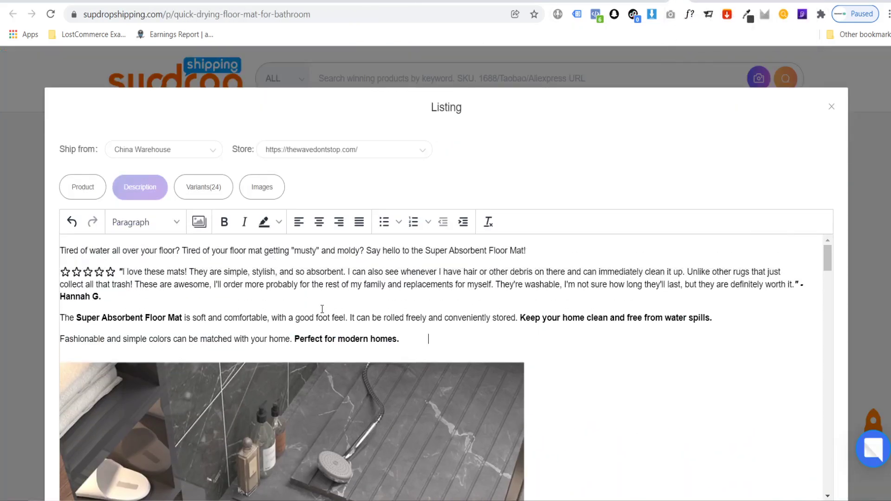
# Delete all the supplier images below the pasted text in the listing's description.
pyautogui.scroll(-1, 434, 309)
pyautogui.scroll(-8, 434, 309)
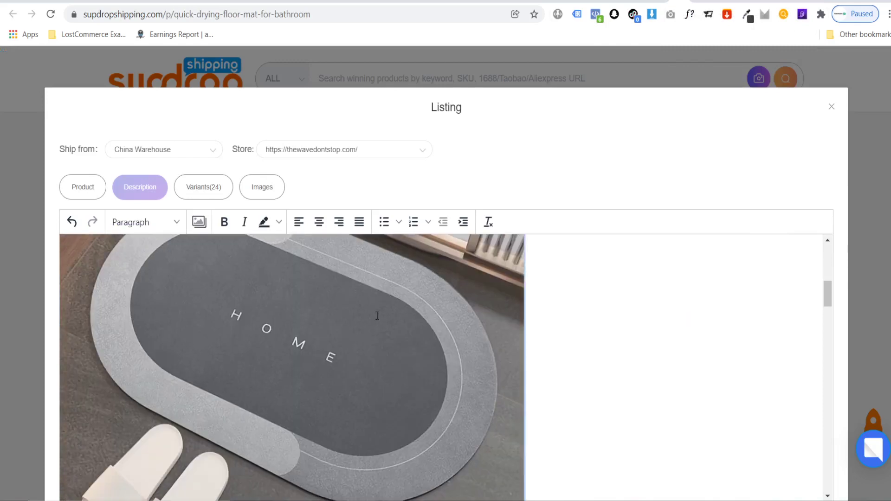
pyautogui.scroll(-5, 487, 335)
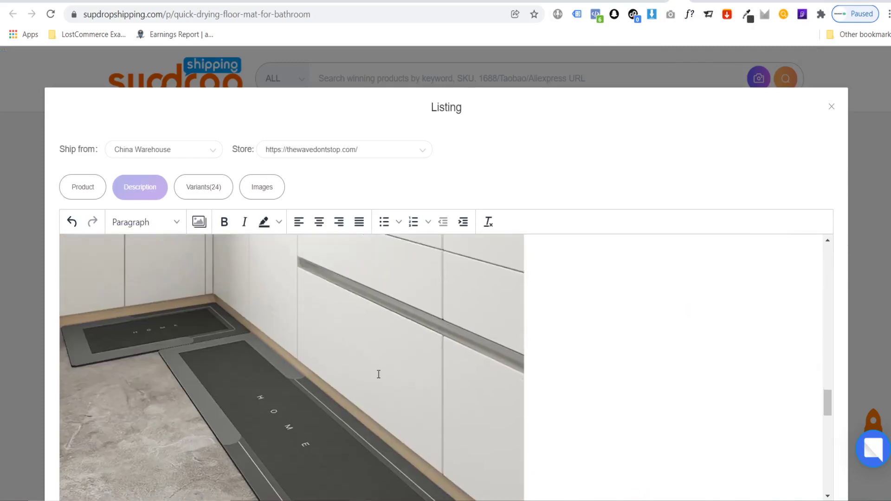
pyautogui.scroll(-3, 362, 379)
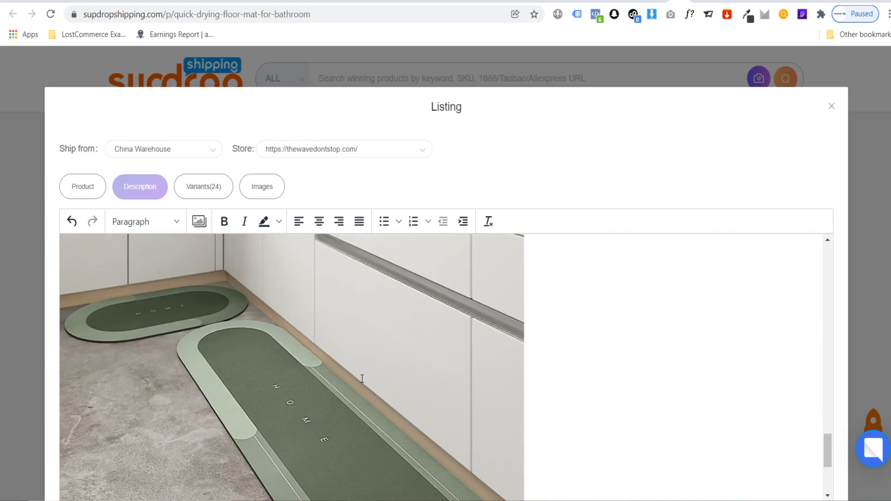
pyautogui.scroll(-2, 382, 389)
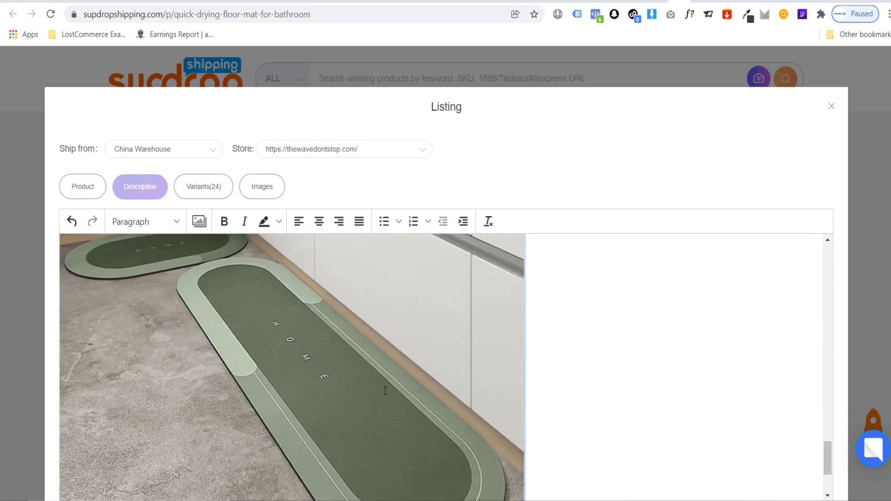
pyautogui.scroll(5, 366, 385)
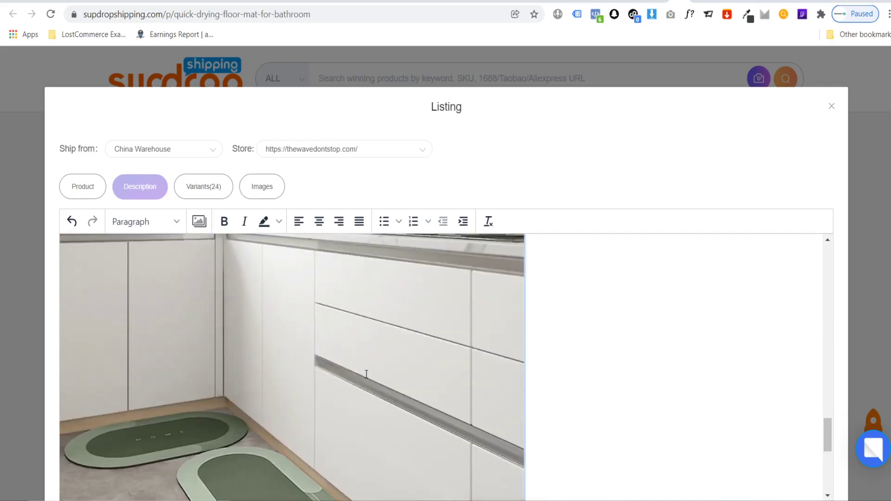
pyautogui.scroll(8, 366, 392)
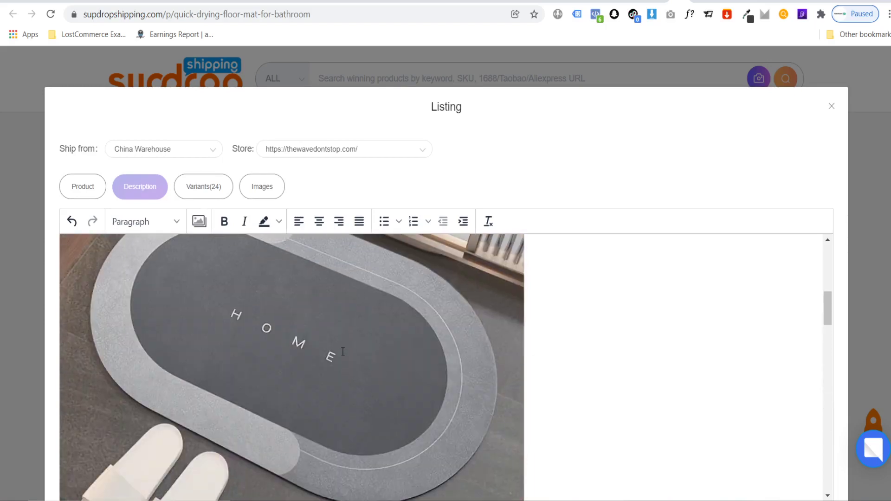
pyautogui.press('Delete')
pyautogui.press('Delete')
pyautogui.press('Delete')
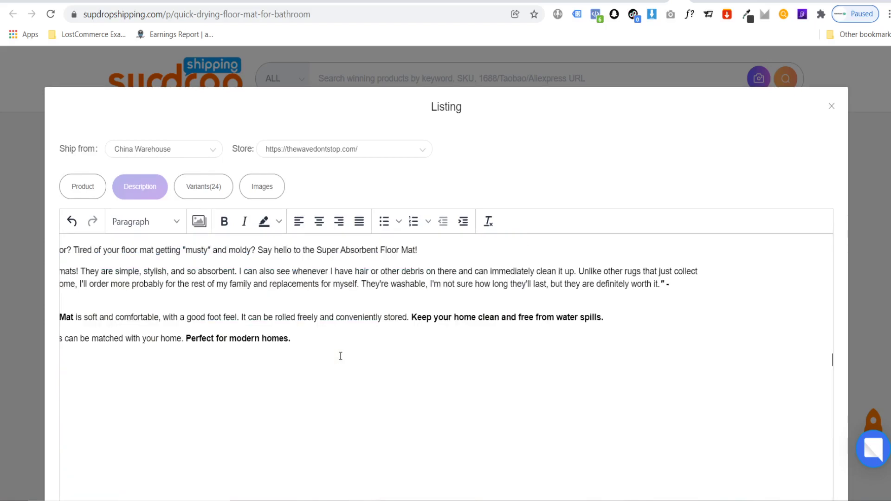
pyautogui.scroll(-3, 323, 348)
pyautogui.scroll(3, 302, 354)
pyautogui.scroll(-2, 515, 459)
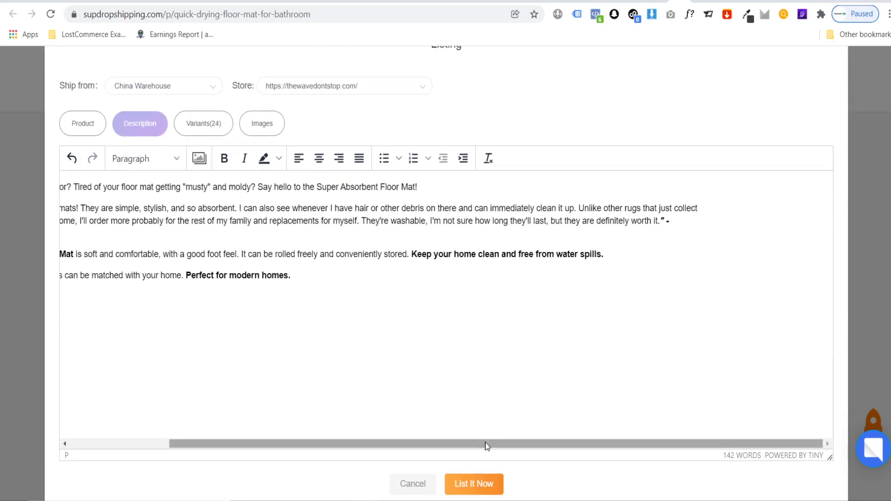
pyautogui.moveTo(486, 445); pyautogui.dragTo(268, 390)
pyautogui.scroll(2, 290, 308)
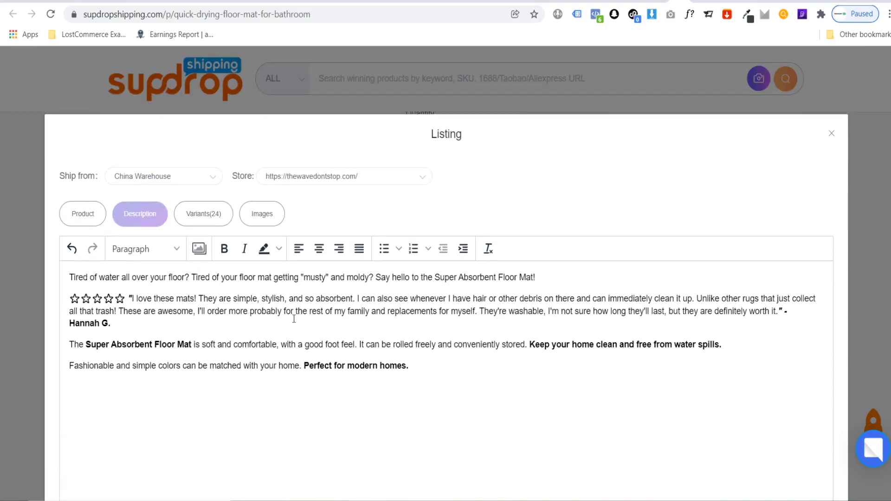
# Set the selling price of all the floor mat's variants to 54.99 at once.
pyautogui.click(197, 213)
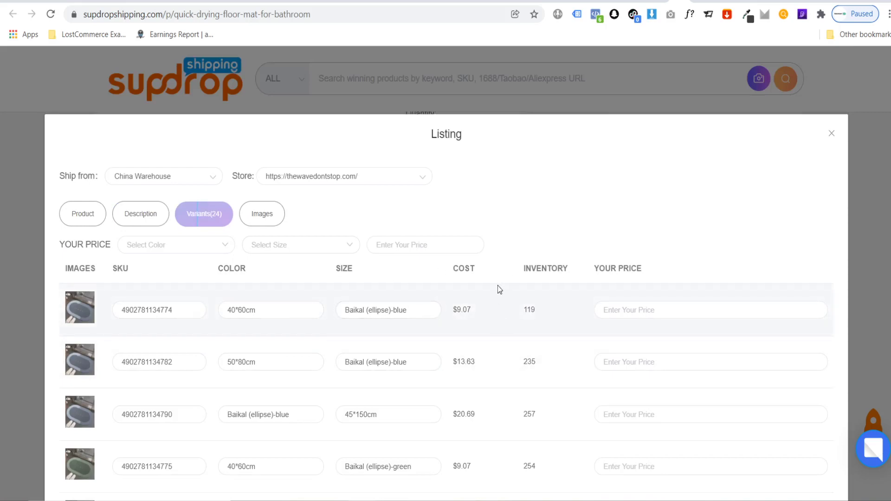
pyautogui.scroll(-7, 469, 306)
pyautogui.scroll(7, 468, 311)
pyautogui.click(403, 242)
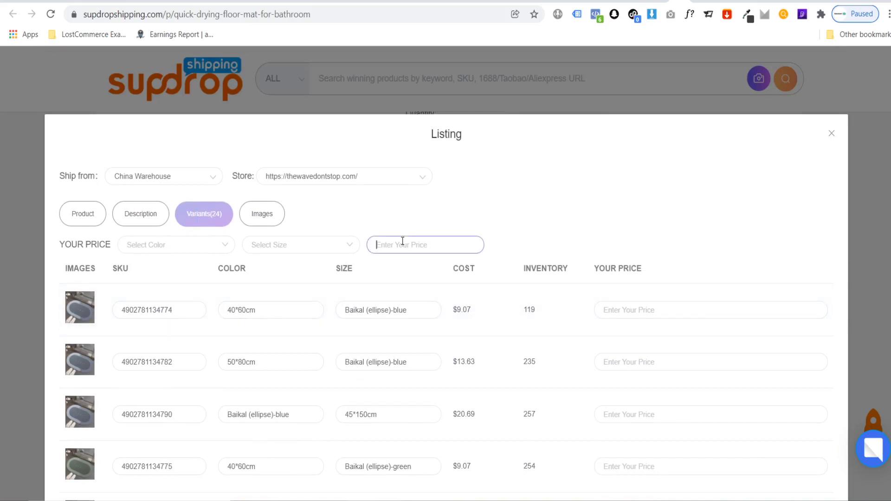
pyautogui.write('54.99')
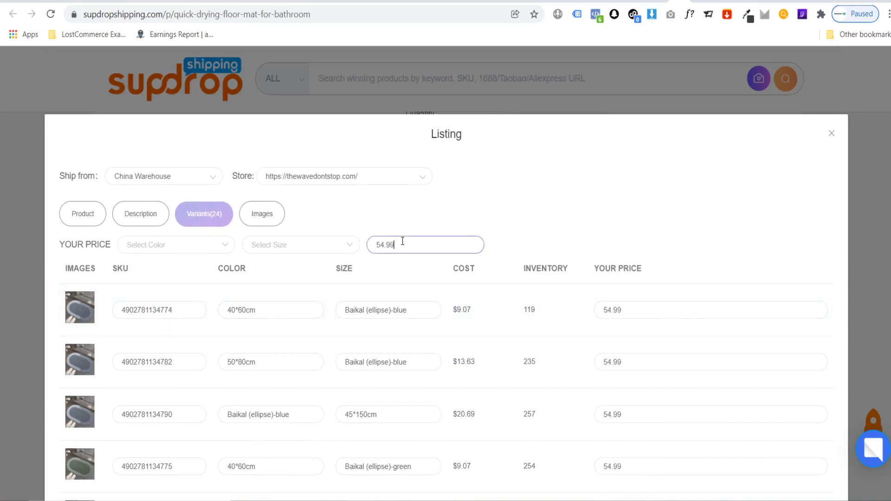
pyautogui.click(531, 217)
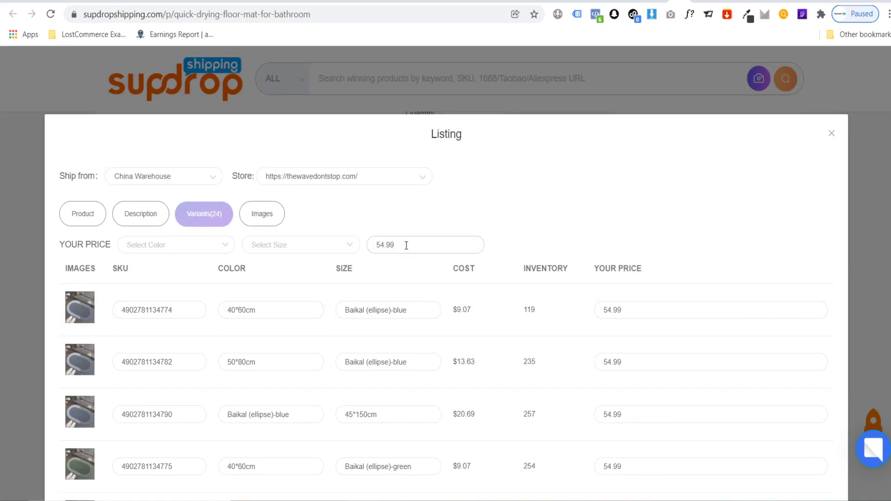
# Look through the variant list to compare each size and color's cost with its selling price.
pyautogui.scroll(-4, 633, 299)
pyautogui.scroll(2, 660, 370)
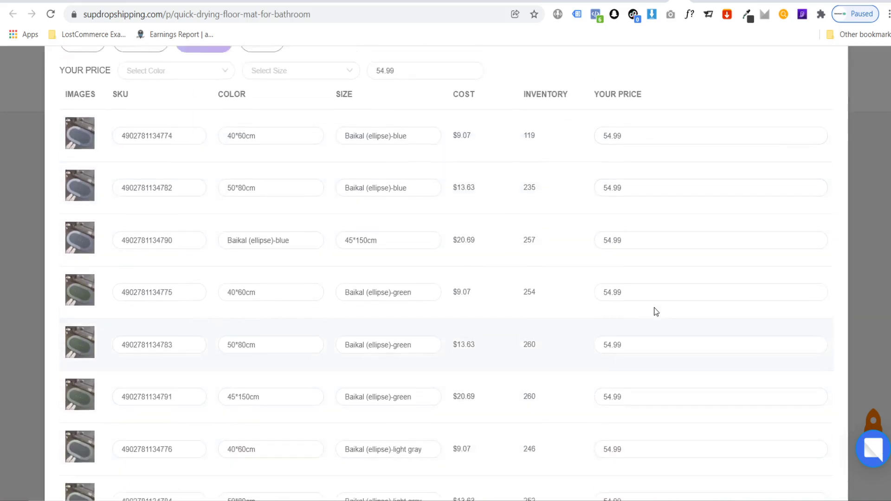
pyautogui.scroll(-10, 638, 295)
pyautogui.scroll(4, 664, 369)
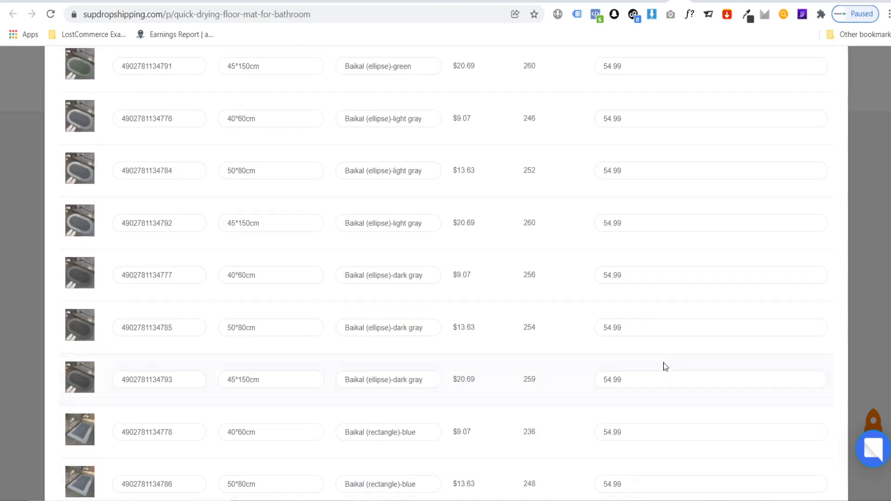
pyautogui.scroll(7, 665, 366)
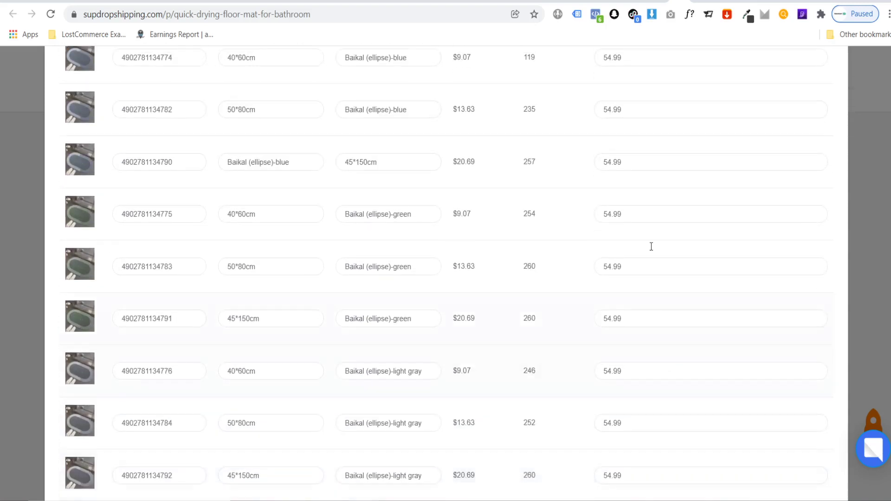
pyautogui.scroll(1, 649, 222)
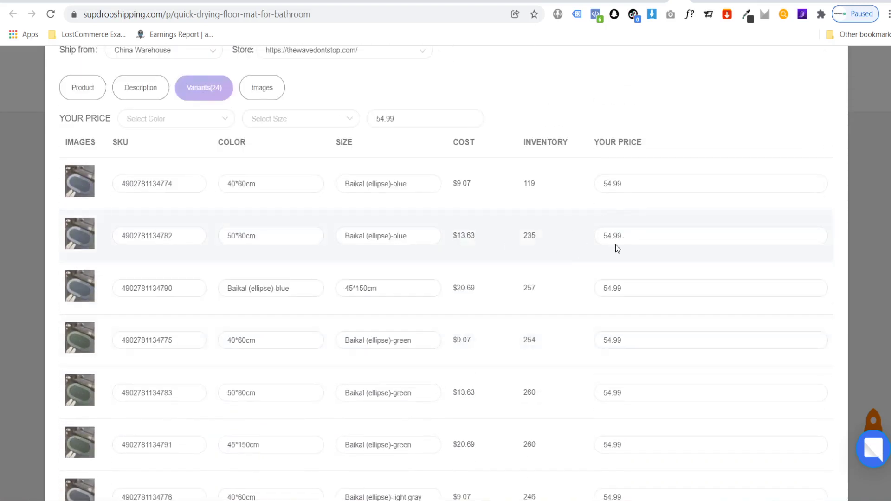
pyautogui.scroll(1, 618, 285)
pyautogui.scroll(-1, 571, 325)
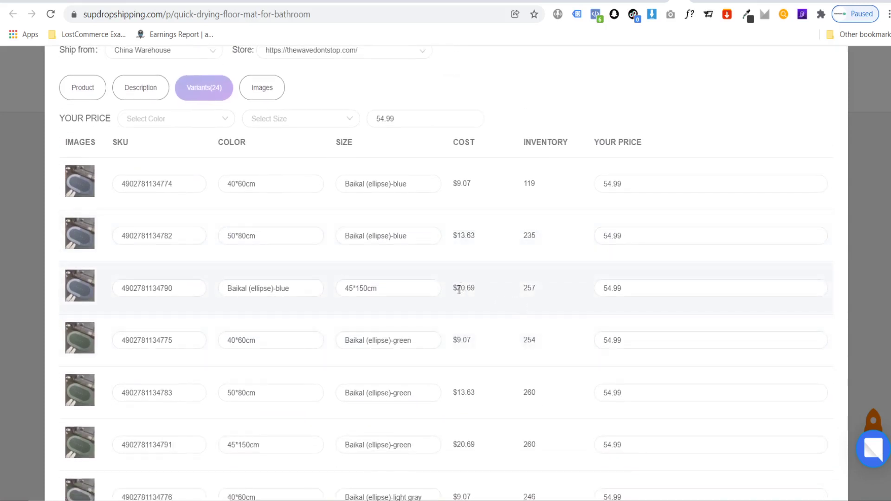
# Change the leading digit of the selling price to 6 for the blue ellipse 45*150cm variant.
pyautogui.click(609, 289)
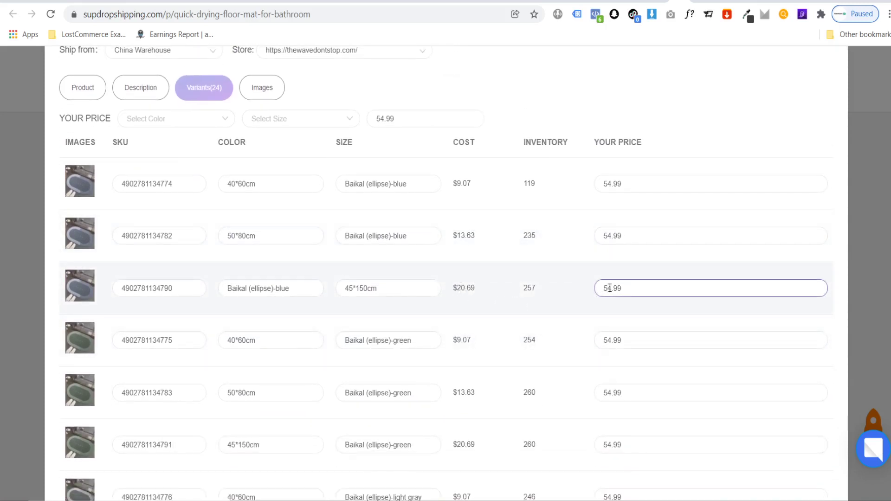
pyautogui.press('BackSpace')
pyautogui.write('6')
pyautogui.scroll(-10, 555, 296)
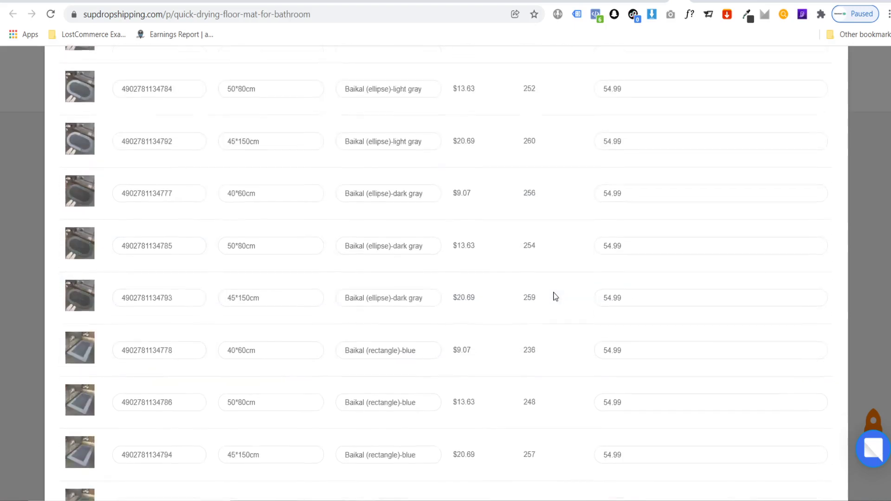
# Replace the Baikal (ellipse)-blue name of the first 40*60cm variant with "Grey/ Blue".
pyautogui.scroll(15, 555, 296)
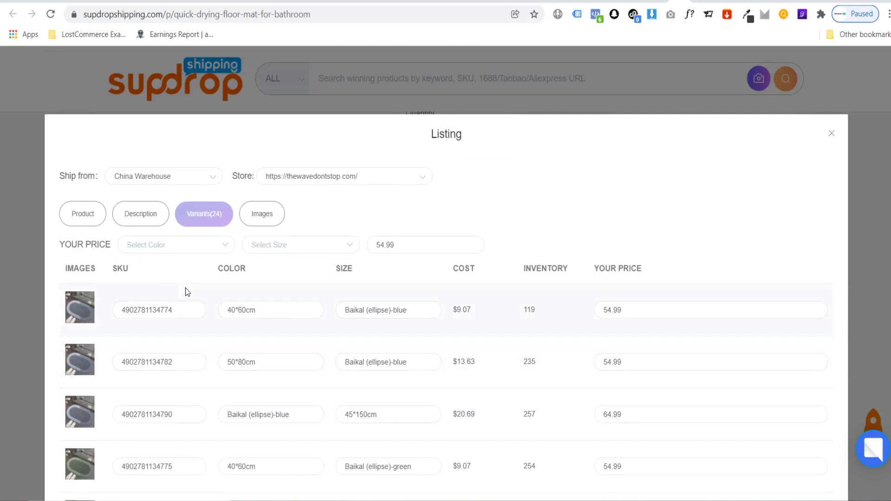
pyautogui.scroll(-1, 195, 293)
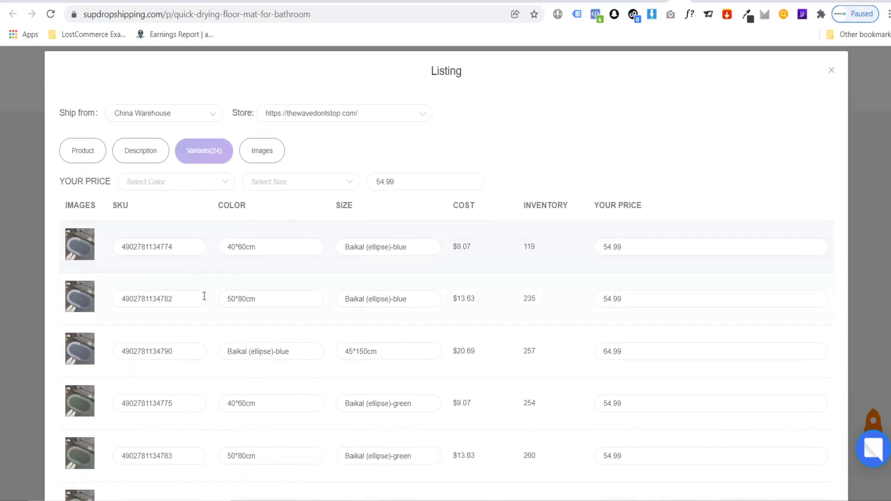
pyautogui.doubleClick(356, 244)
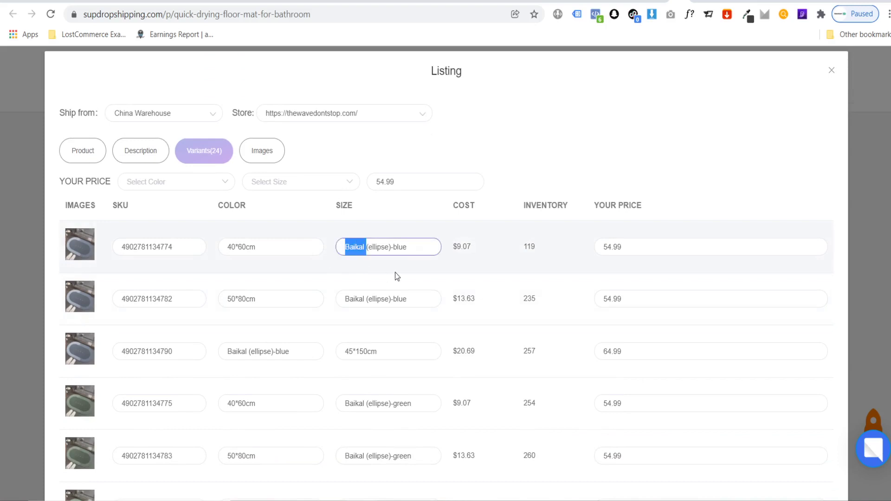
pyautogui.write('Grey')
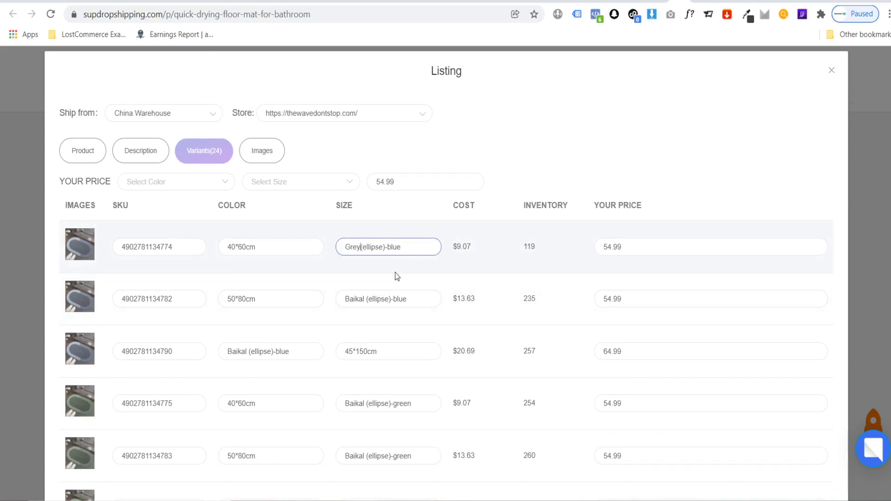
pyautogui.press('BackSpace')
pyautogui.press('BackSpace')
pyautogui.press('BackSpace')
pyautogui.press('BackSpace')
pyautogui.press('BackSpace')
pyautogui.press('BackSpace')
pyautogui.press('BackSpace')
pyautogui.press('BackSpace')
pyautogui.press('BackSpace')
pyautogui.press('BackSpace')
pyautogui.press('BackSpace')
pyautogui.write('y/')
pyautogui.press('Delete')
pyautogui.write('B')
# Copy the "Grey/ Blue" name over the Baikal (ellipse)-blue name of the 50*80cm variant below it.
pyautogui.moveTo(401, 242); pyautogui.dragTo(342, 244)
pyautogui.hotkey('ctrl', 'c')
pyautogui.moveTo(435, 303); pyautogui.dragTo(342, 300)
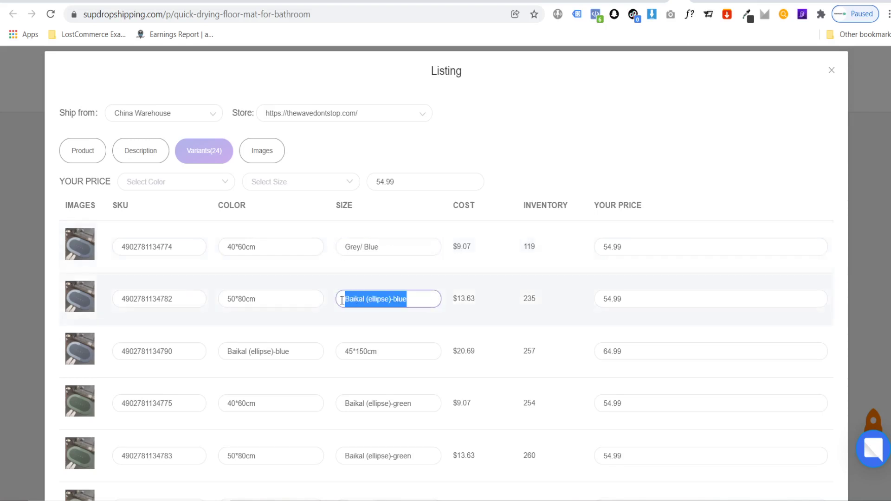
pyautogui.hotkey('ctrl', 'v')
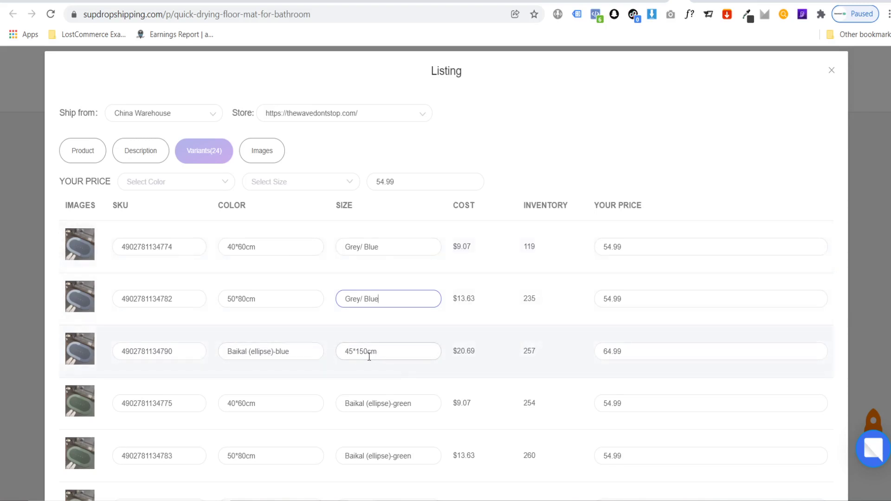
# Swap the third variant's Color and Size values so Color holds 45*150cm and Size holds Baikal (ellipse)-blue.
pyautogui.moveTo(313, 348); pyautogui.dragTo(210, 358)
pyautogui.hotkey('ctrl', 'x')
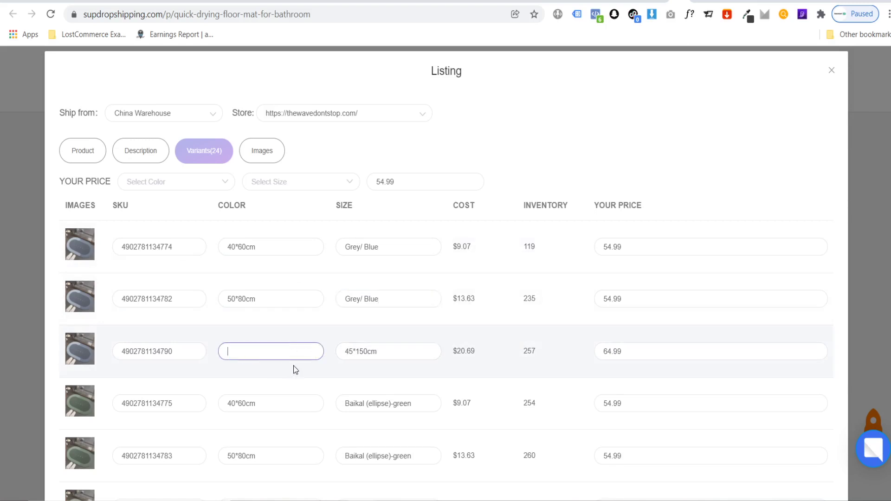
pyautogui.click(391, 349)
pyautogui.hotkey('ctrl', 'v')
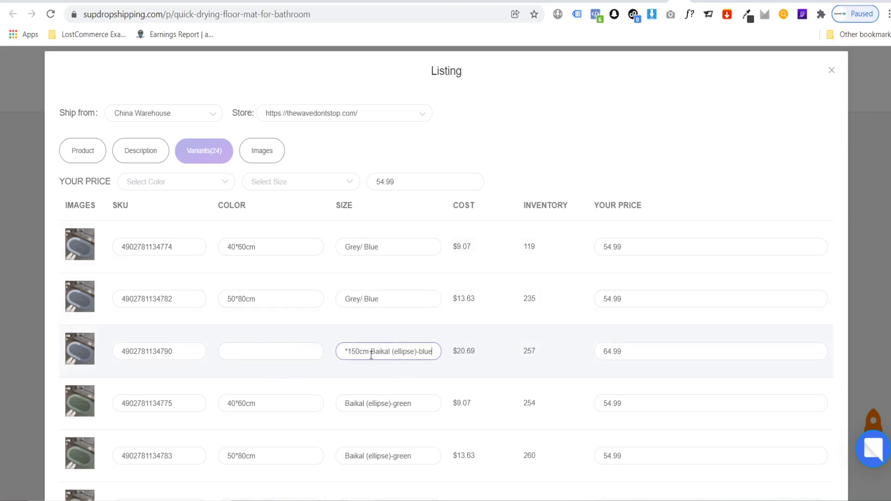
pyautogui.moveTo(370, 353); pyautogui.dragTo(314, 353)
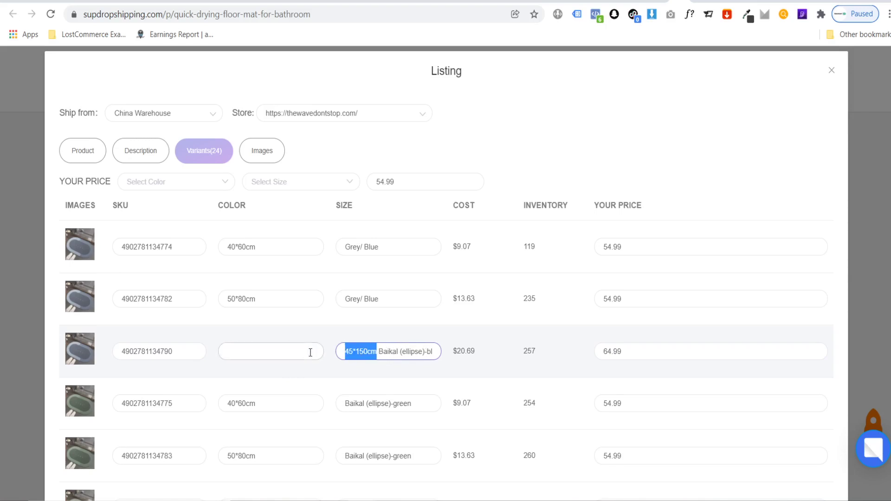
pyautogui.hotkey('ctrl', 'x')
pyautogui.click(280, 354)
pyautogui.hotkey('ctrl', 'v')
pyautogui.click(363, 355)
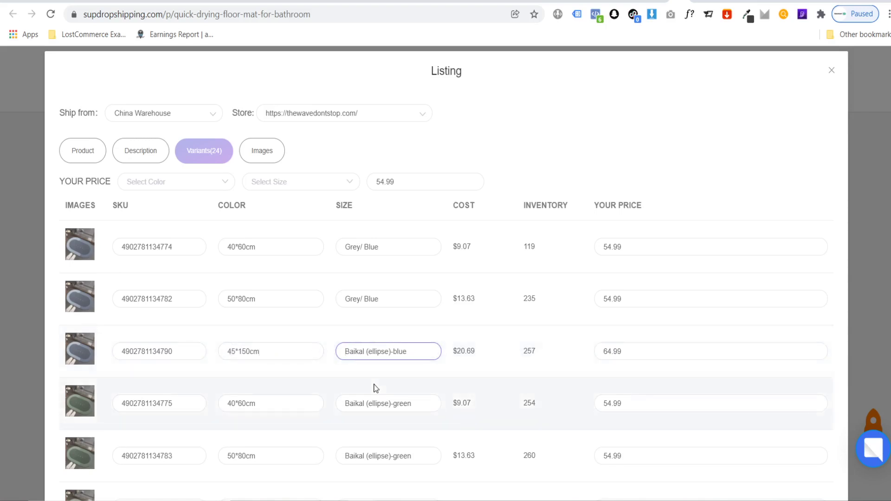
# Exclude the third image, showing the black rolled mat material, from the listing and list the product to the store.
pyautogui.scroll(-8, 279, 251)
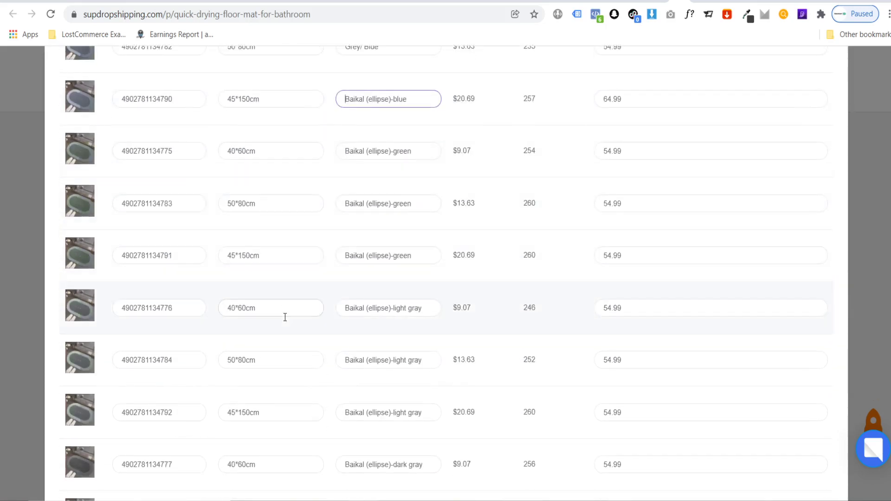
pyautogui.scroll(-5, 276, 362)
pyautogui.scroll(-7, 266, 268)
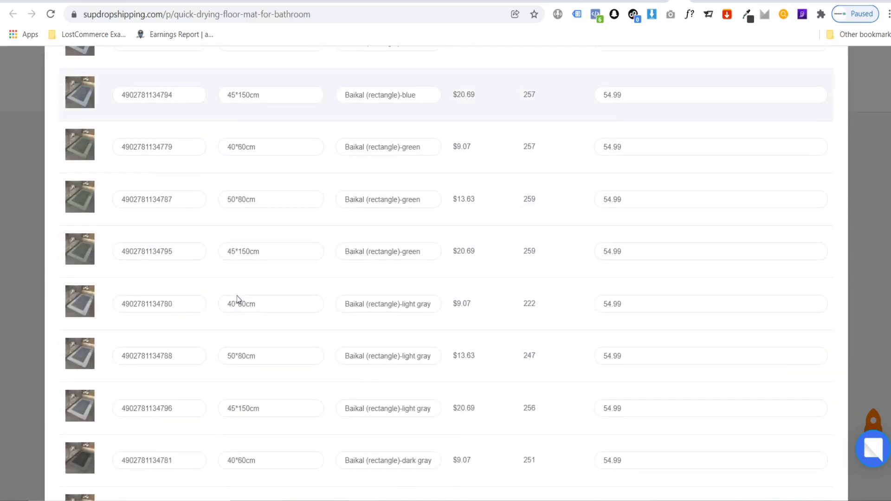
pyautogui.scroll(20, 412, 351)
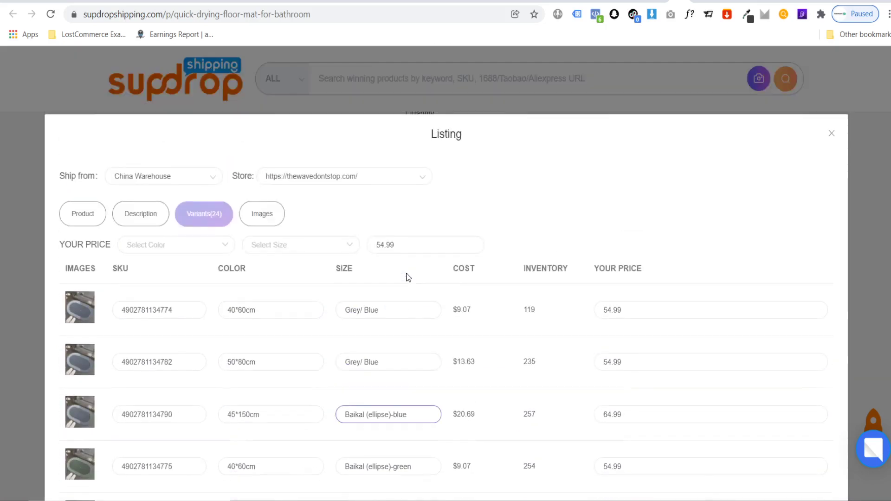
pyautogui.click(263, 214)
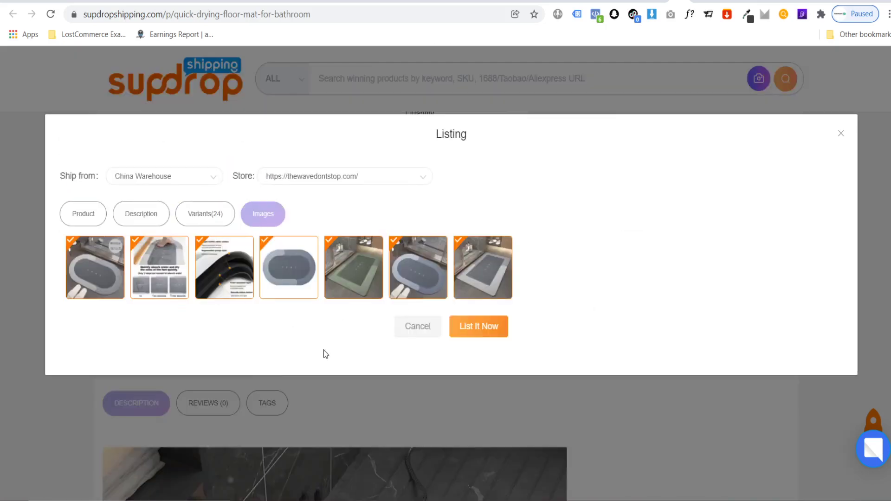
pyautogui.click(234, 291)
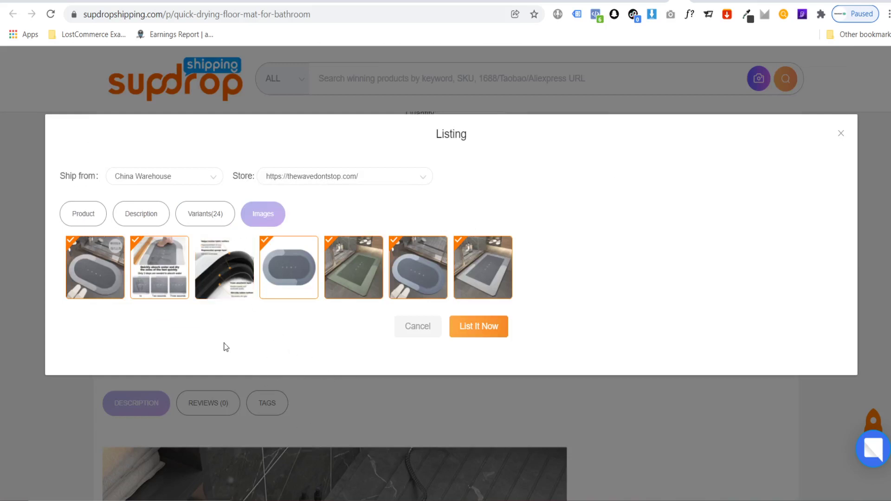
pyautogui.click(481, 335)
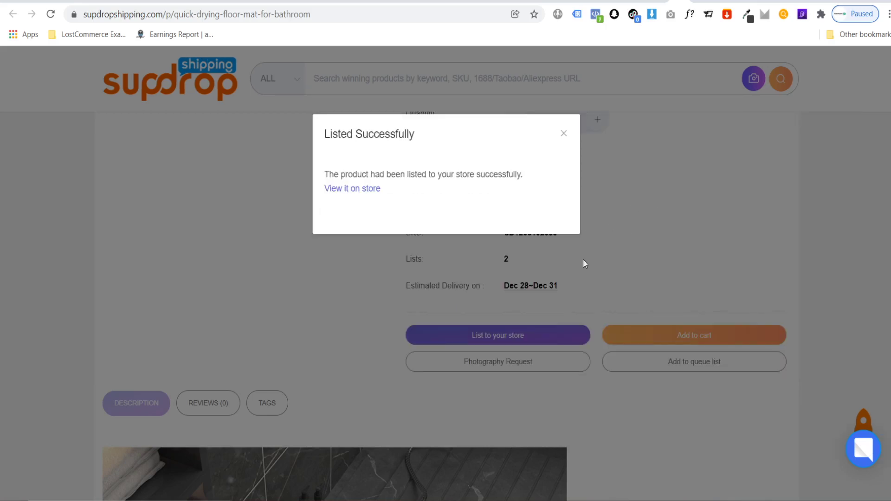
pyautogui.click(564, 134)
# Check the Super Absorbent Floor Mat in the SupDropshipping dashboard's listed products and on the store's WooCommerce Products page.
pyautogui.scroll(10, 709, 210)
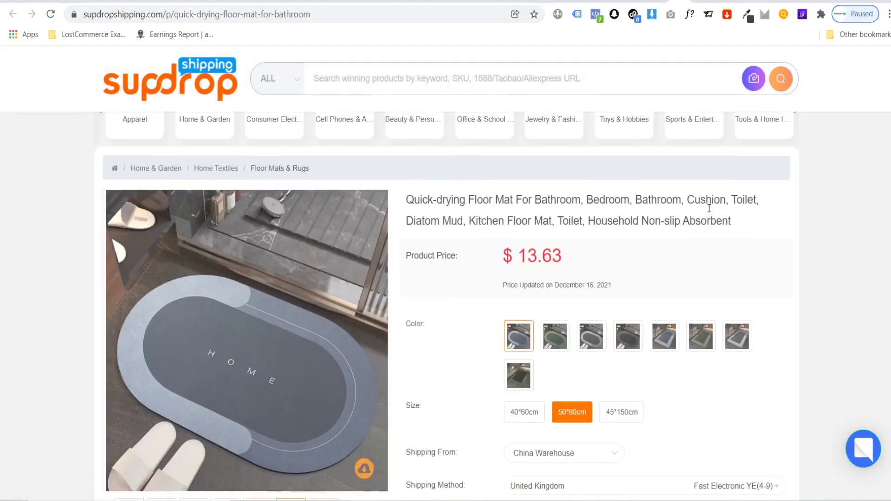
pyautogui.scroll(2, 709, 210)
pyautogui.moveTo(712, 60)
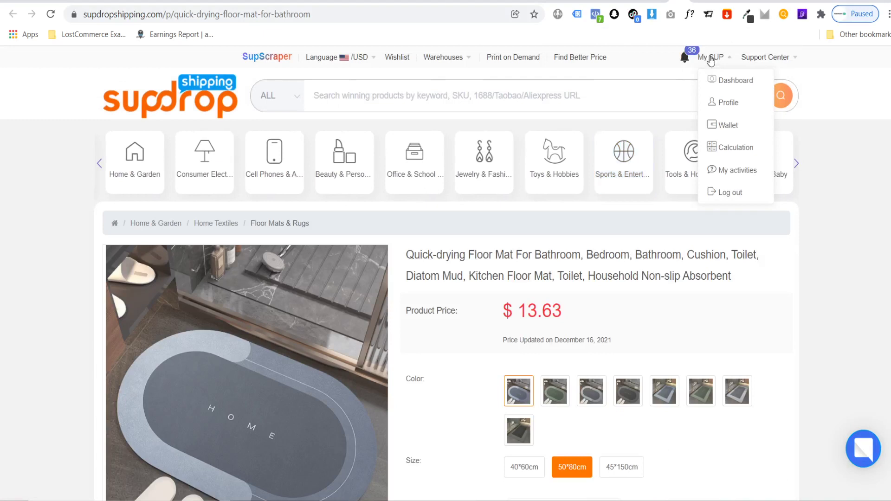
pyautogui.click(720, 82)
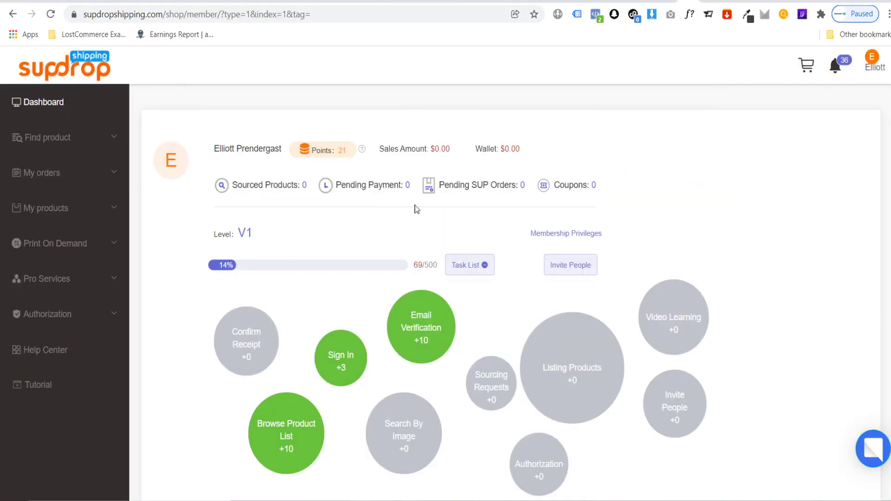
pyautogui.click(82, 205)
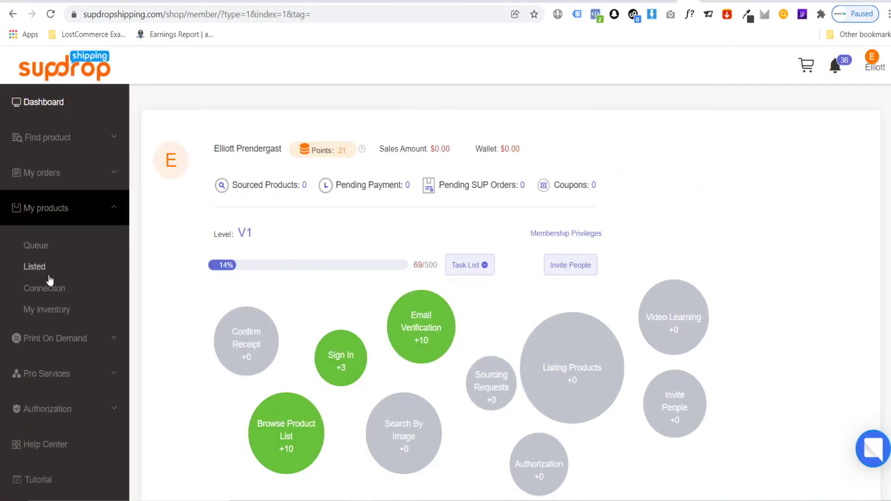
pyautogui.click(35, 267)
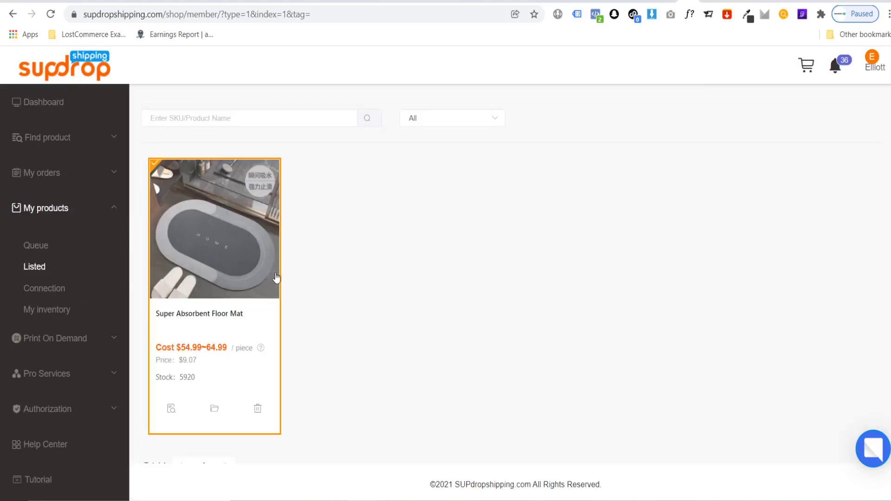
pyautogui.click(743, 1)
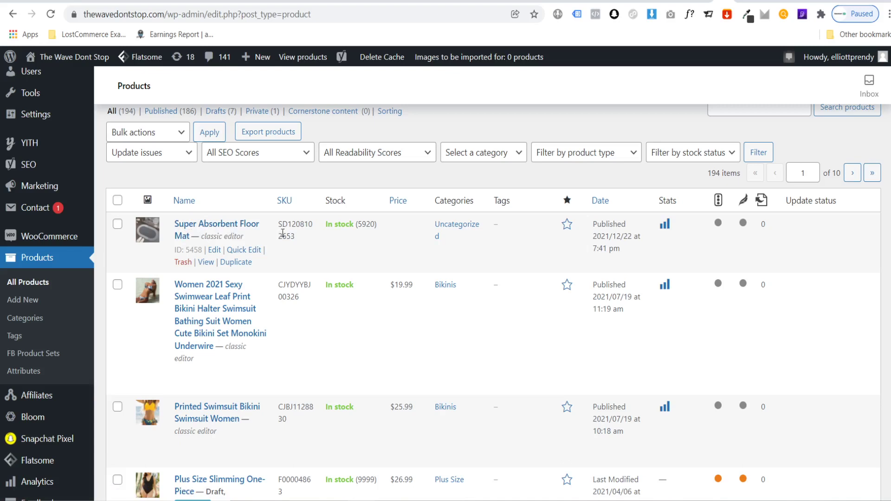
# Return to the SupDropshipping dashboard and open its Search Product page.
pyautogui.click(693, 3)
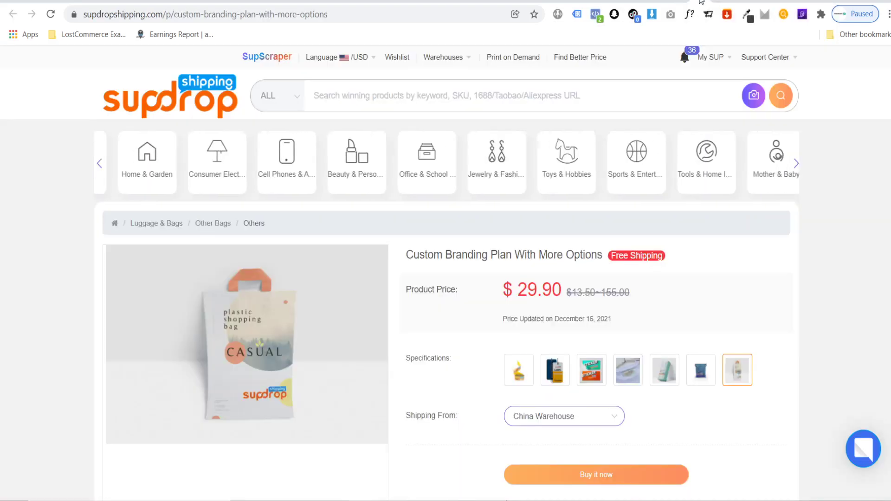
pyautogui.click(683, 4)
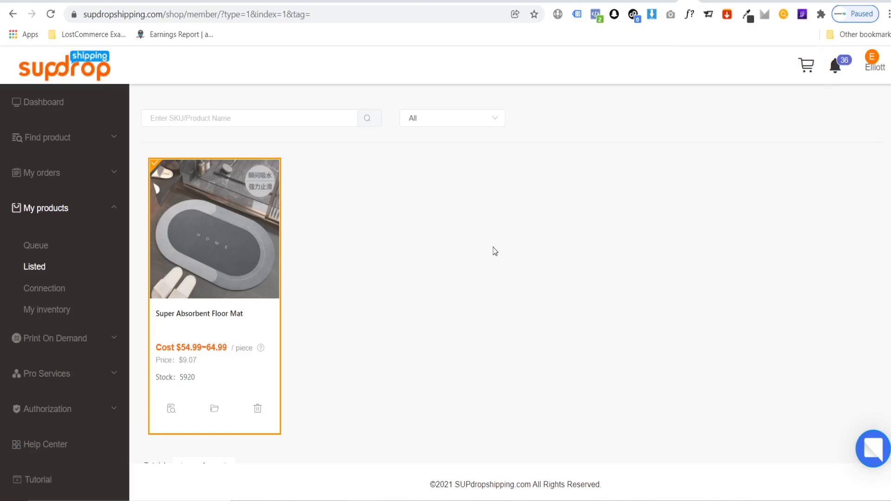
pyautogui.click(65, 135)
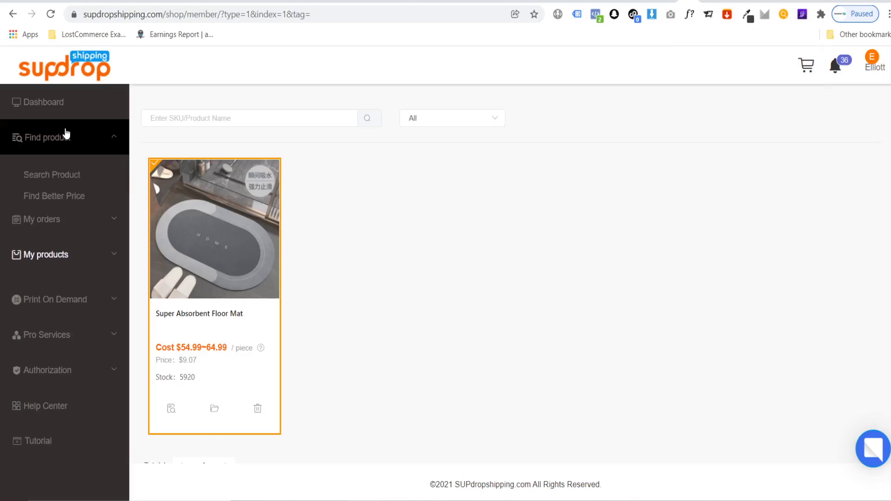
pyautogui.click(61, 185)
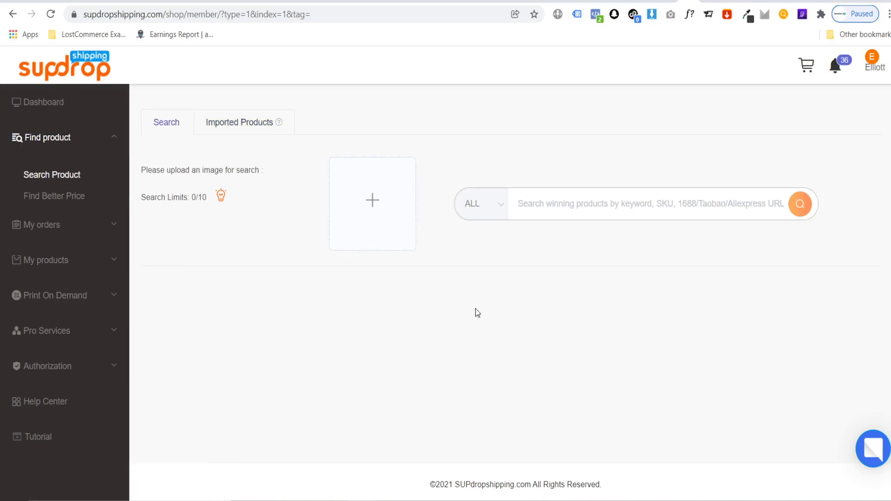
# Switch to the AliExpress RC dinosaur page, snip its main product image with Snipping Tool and save it as Dino in Pictures.
pyautogui.click(742, 2)
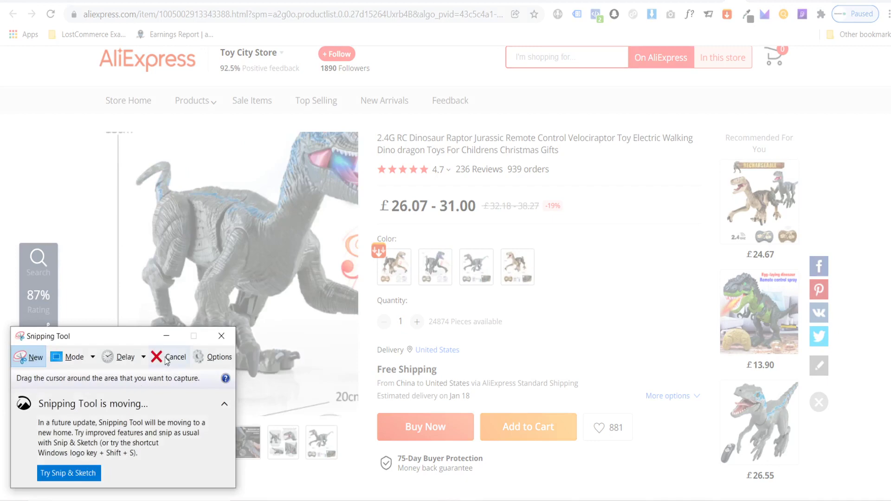
pyautogui.click(168, 360)
pyautogui.click(32, 362)
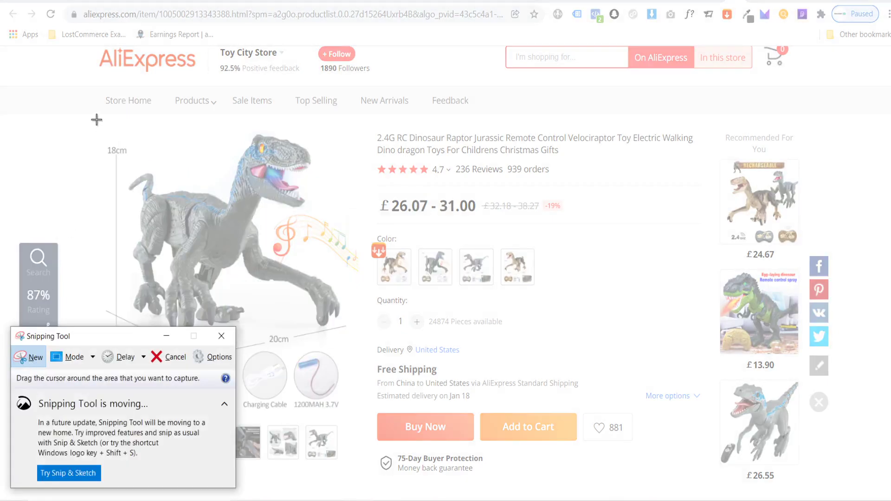
pyautogui.moveTo(97, 119); pyautogui.dragTo(361, 421)
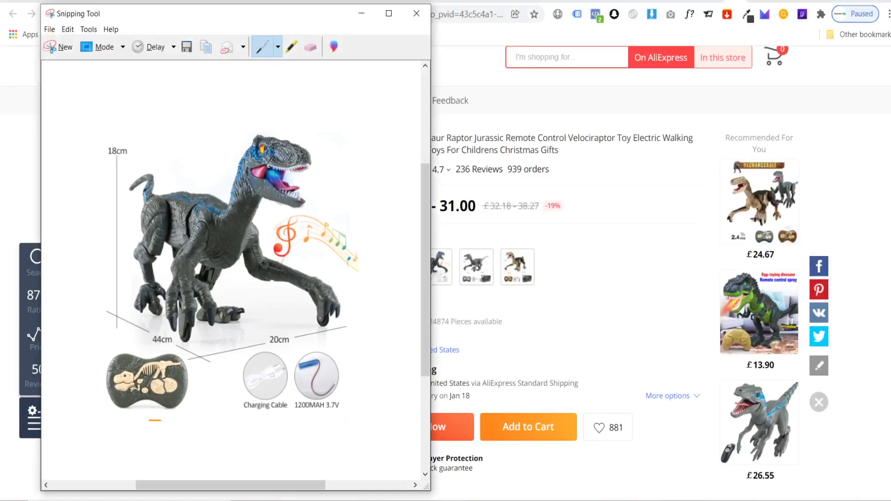
pyautogui.click(187, 47)
pyautogui.write('Dino')
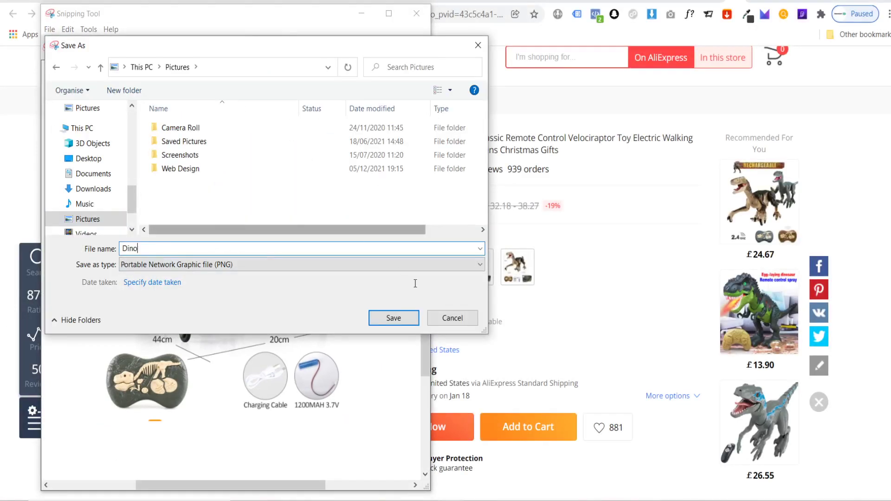
pyautogui.click(393, 318)
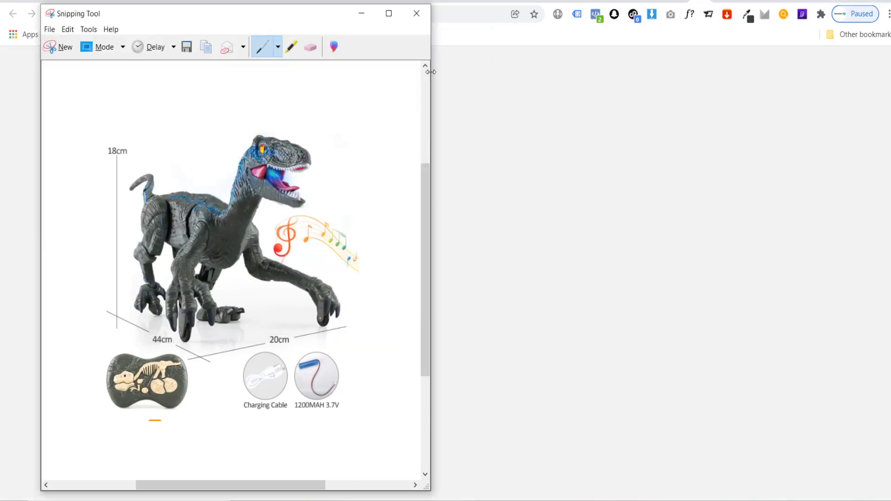
# Upload the Dino picture from Pictures to SupDropshipping's image search to find matching products.
pyautogui.click(361, 13)
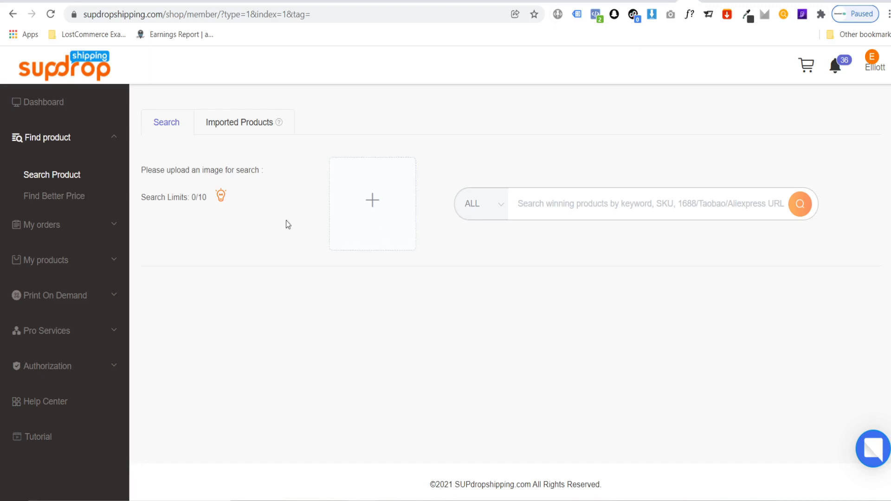
pyautogui.click(376, 203)
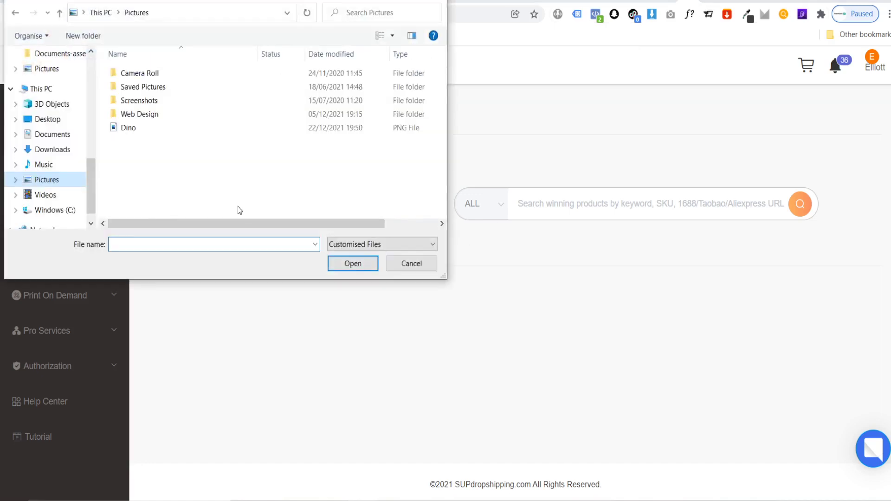
pyautogui.click(134, 128)
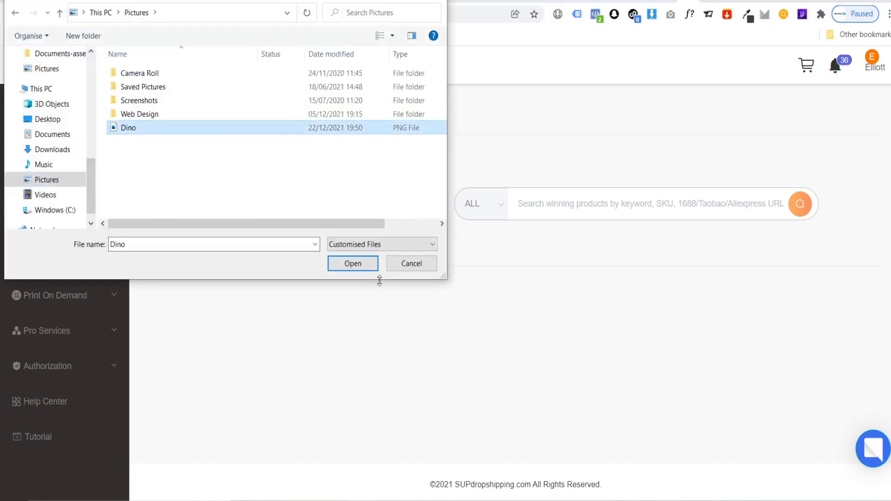
pyautogui.click(355, 264)
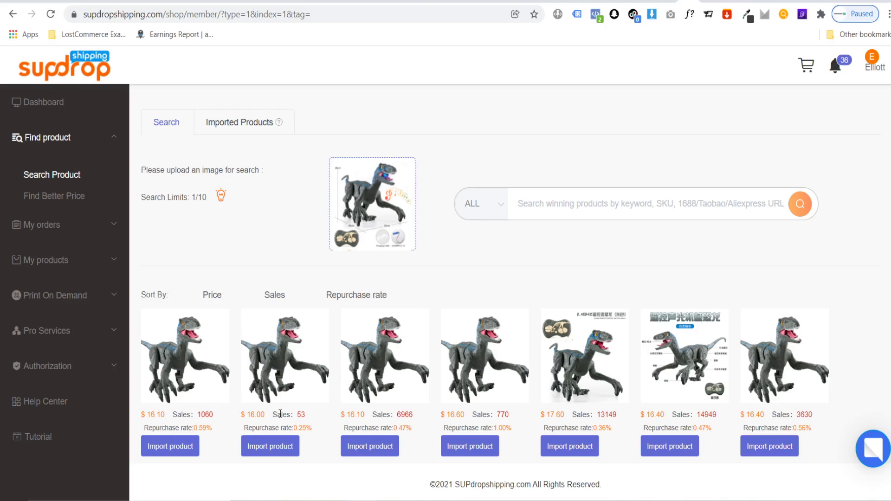
# Compare the AliExpress dinosaur listing with the image search matches and import the first match, priced at $16.10.
pyautogui.click(733, 399)
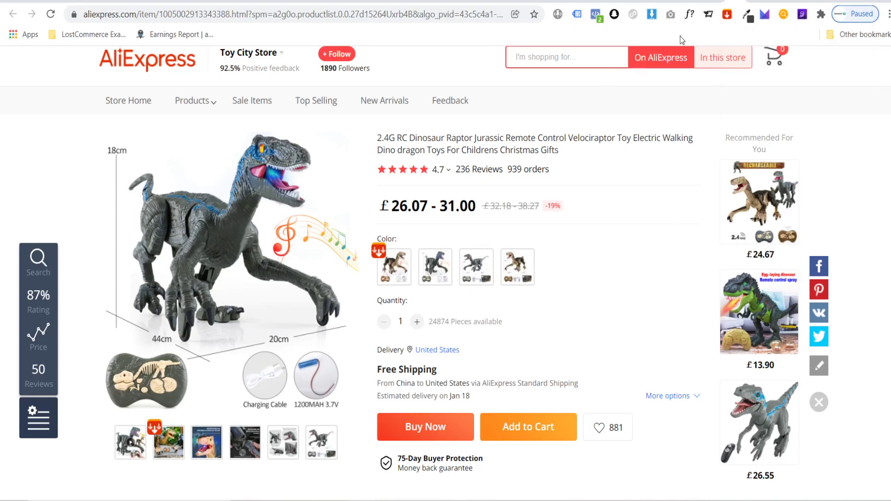
pyautogui.hotkey('ctrl', 'w')
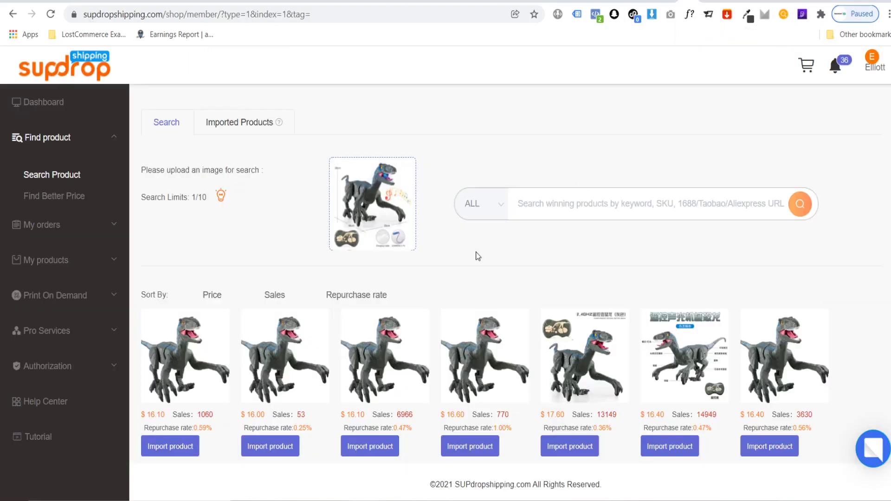
pyautogui.scroll(-4, 528, 269)
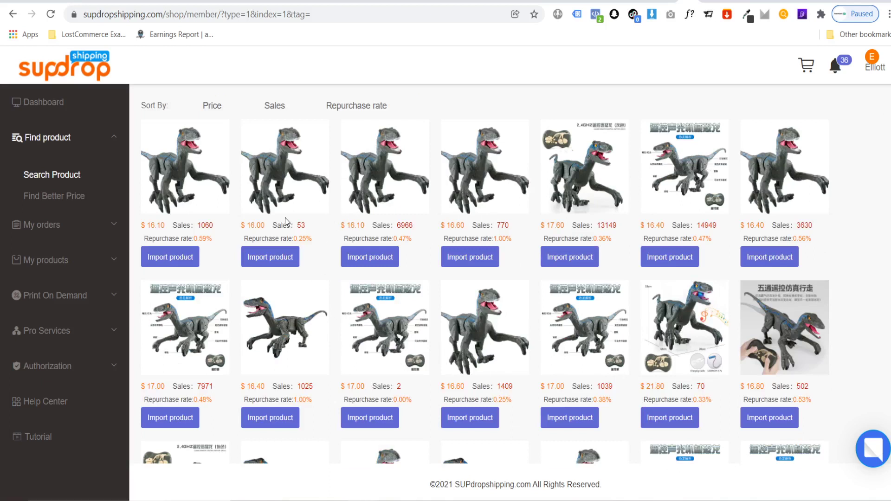
pyautogui.scroll(1, 249, 279)
pyautogui.doubleClick(205, 288)
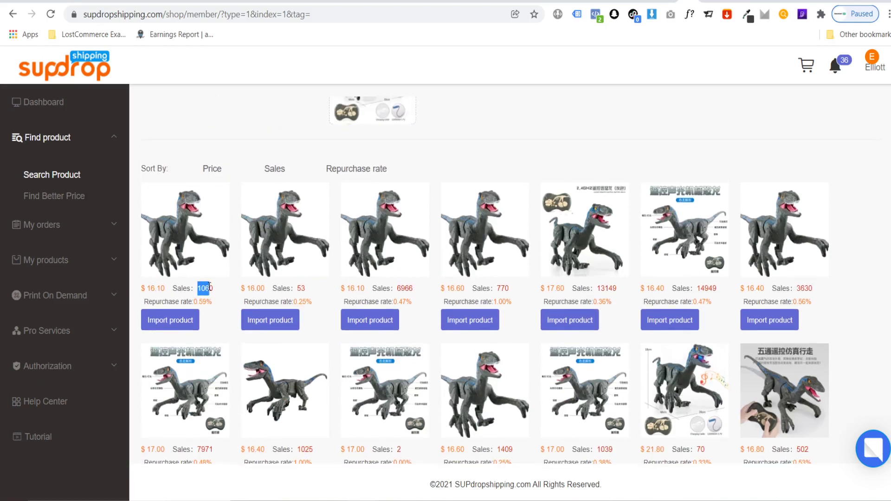
pyautogui.click(213, 286)
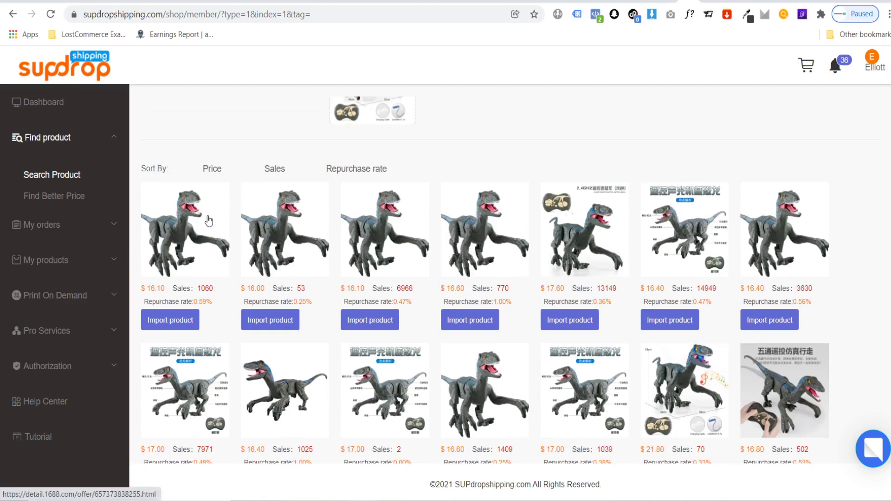
pyautogui.click(168, 320)
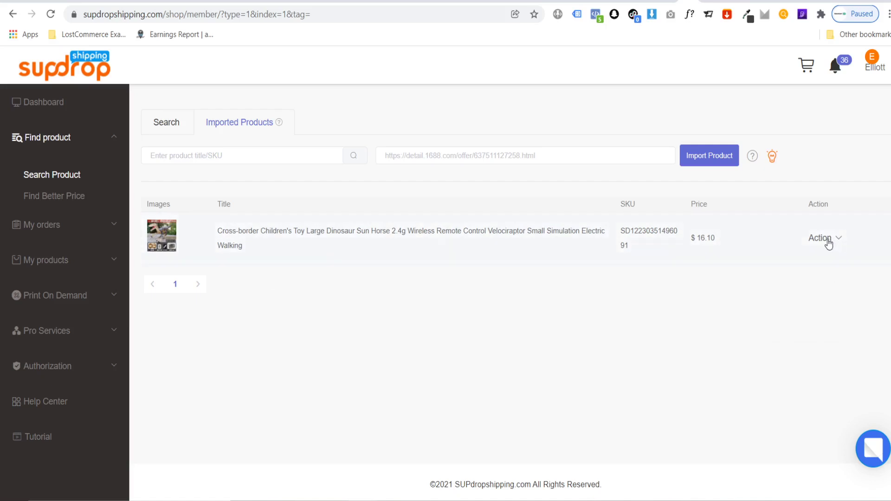
# Try the List it to Store form for the imported dinosaur toy with the finleybrice Shopify store, and cancel it.
pyautogui.moveTo(829, 244)
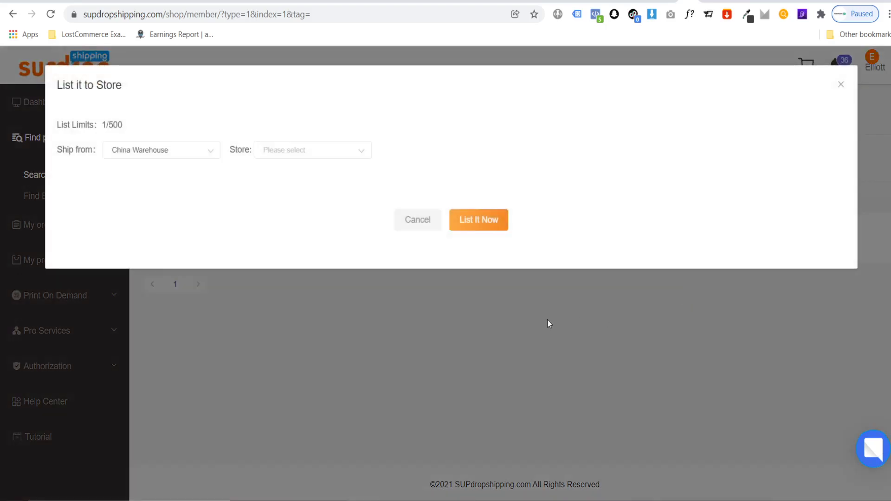
pyautogui.click(288, 153)
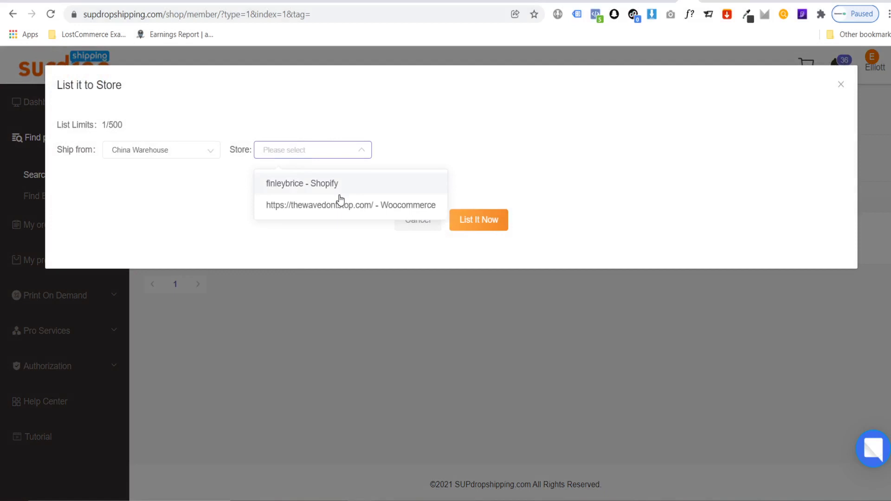
pyautogui.press('Return')
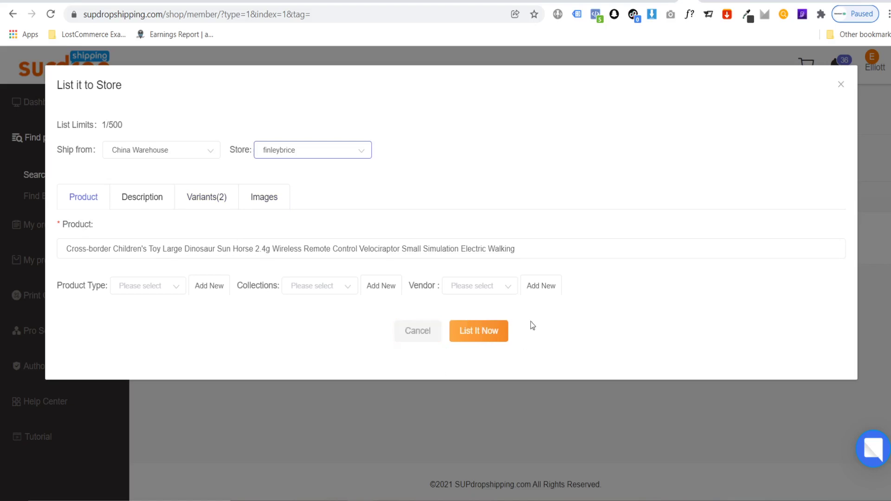
pyautogui.click(419, 344)
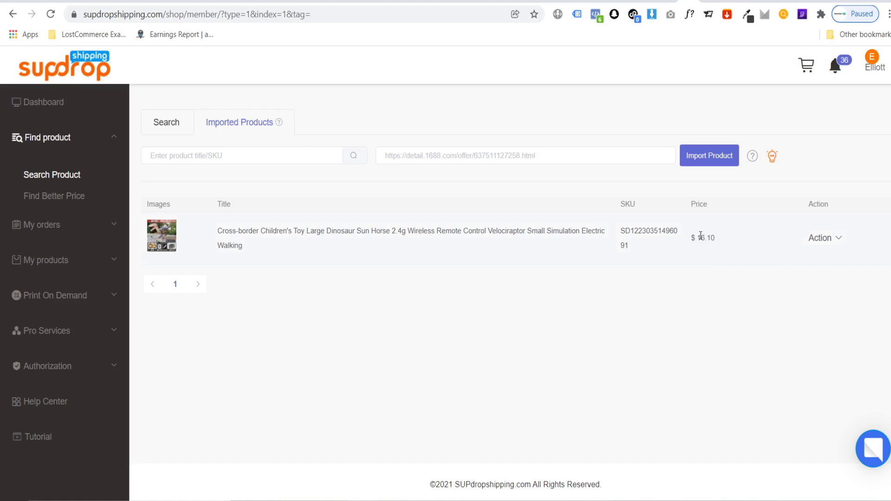
# Compare the dinosaur toy's price on the AliExpress page with the imported product's price in SupDropshipping.
pyautogui.click(737, 4)
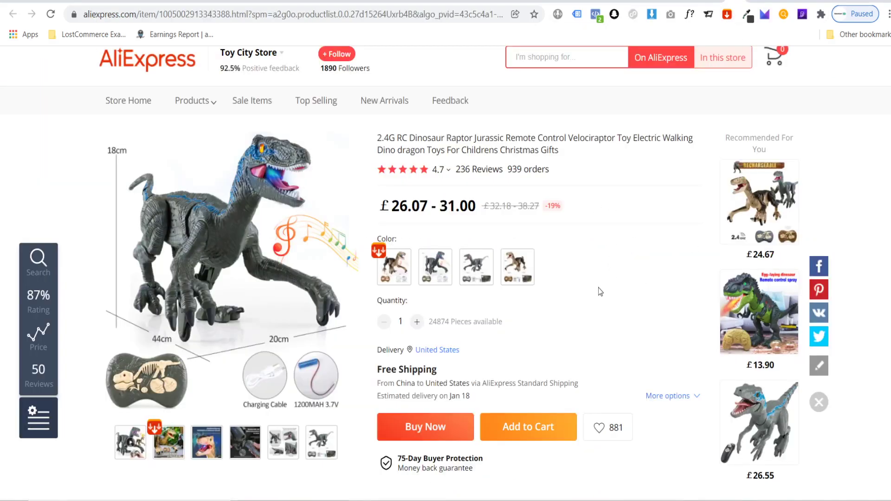
pyautogui.click(685, 3)
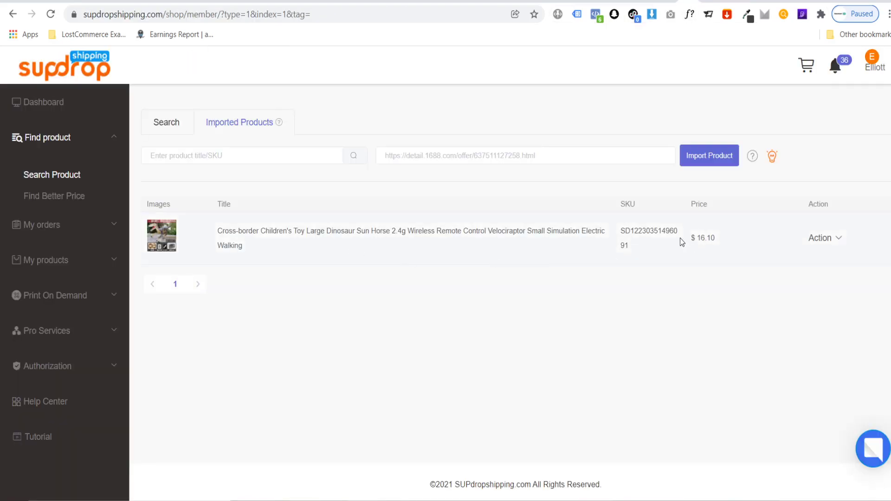
pyautogui.moveTo(687, 238); pyautogui.dragTo(716, 238)
pyautogui.click(705, 238)
pyautogui.doubleClick(706, 238)
pyautogui.click(709, 271)
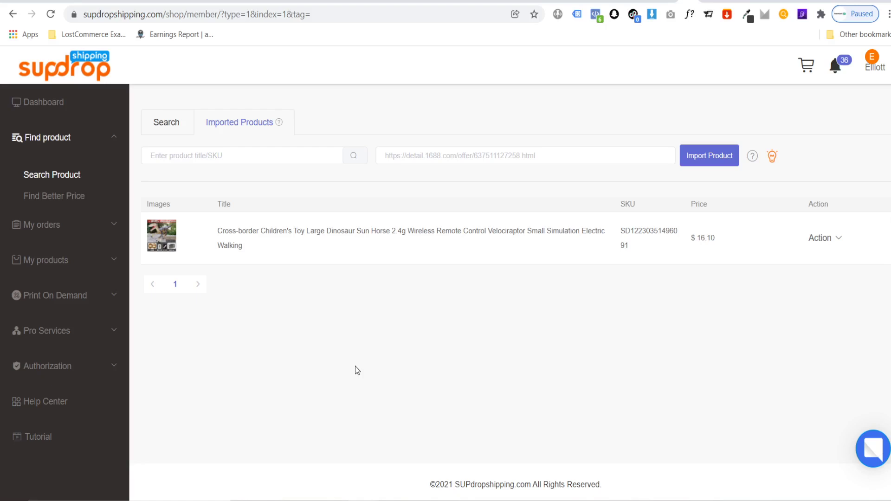
# Open the Custom Branding Plan With More Options product page from the SupDropshipping home page.
pyautogui.click(66, 71)
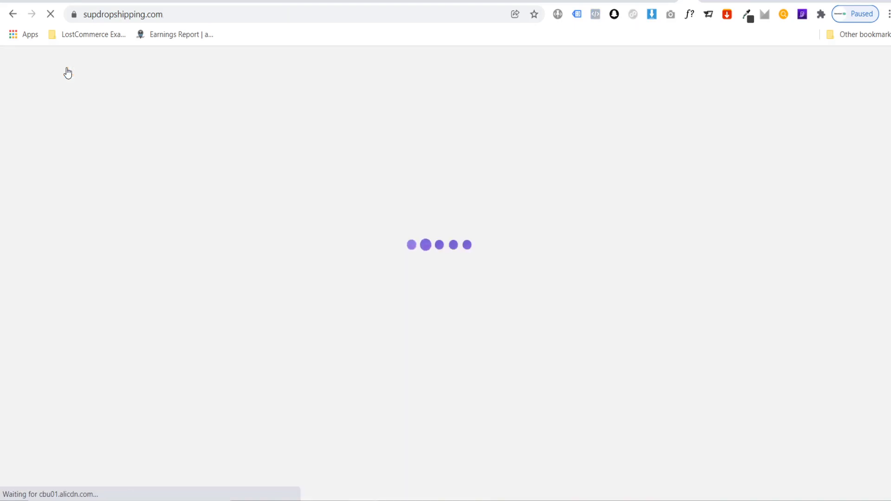
pyautogui.scroll(-4, 44, 122)
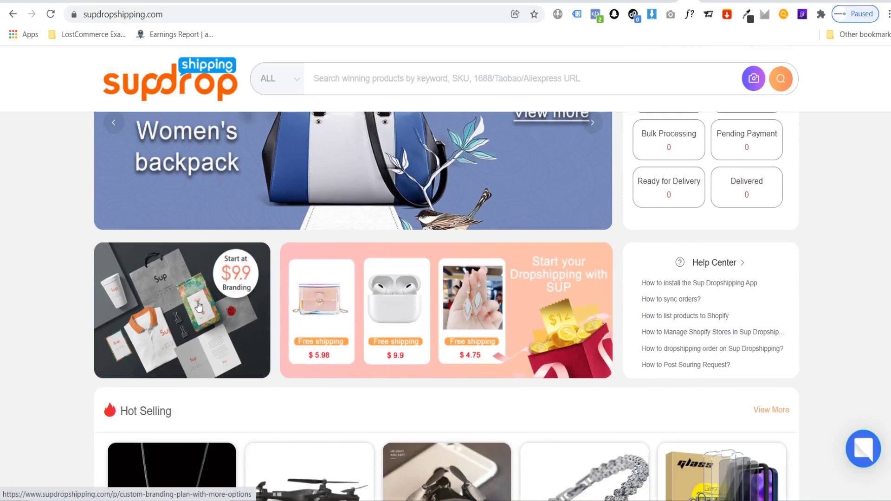
pyautogui.click(168, 312)
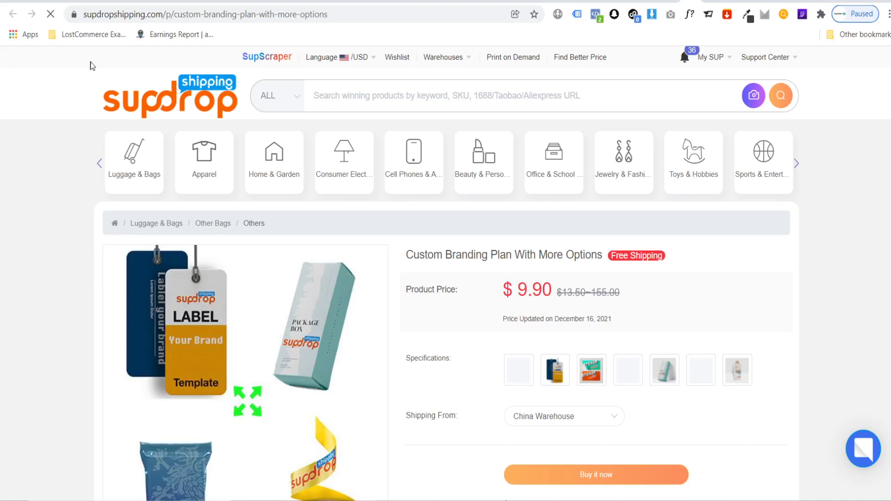
pyautogui.moveTo(83, 14); pyautogui.dragTo(329, 14)
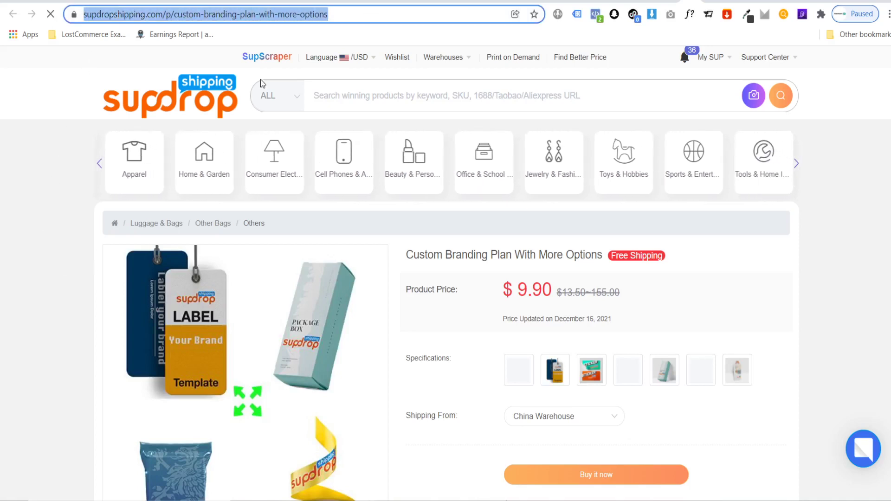
pyautogui.click(7, 211)
# Examine the branding plan's tape, tag, collar label, package box and packaging bag options and their prices.
pyautogui.scroll(-3, 41, 239)
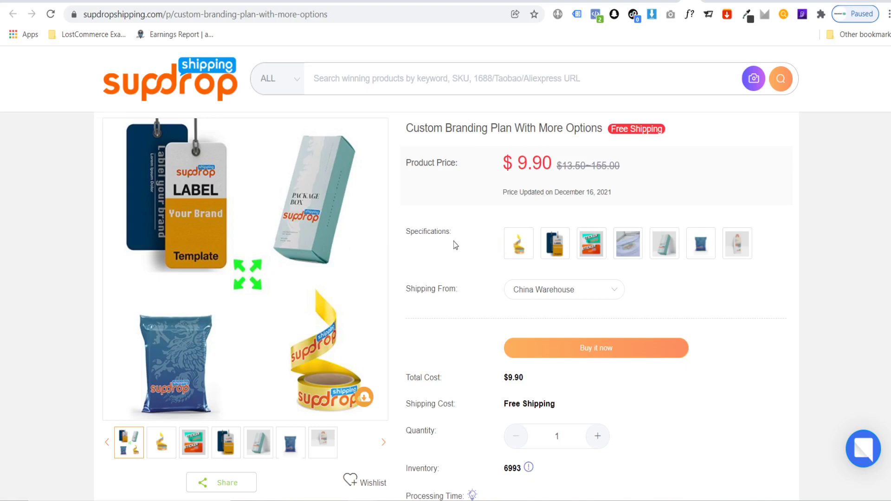
pyautogui.click(495, 250)
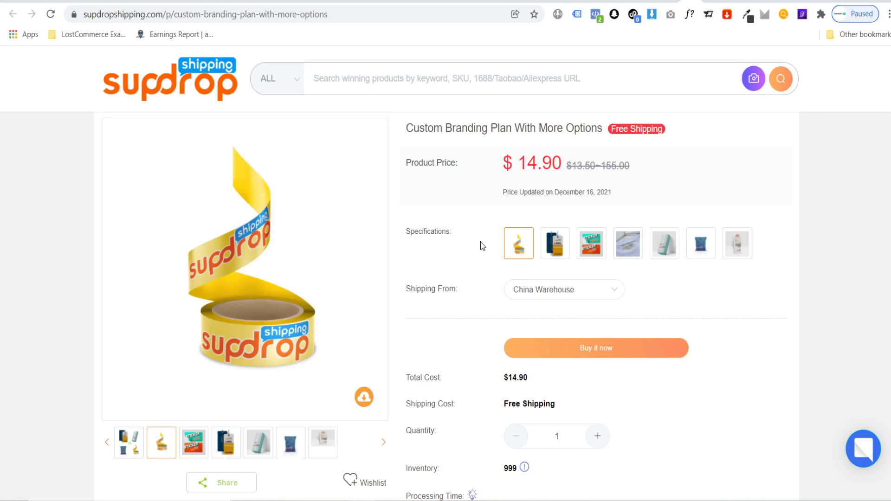
pyautogui.click(553, 247)
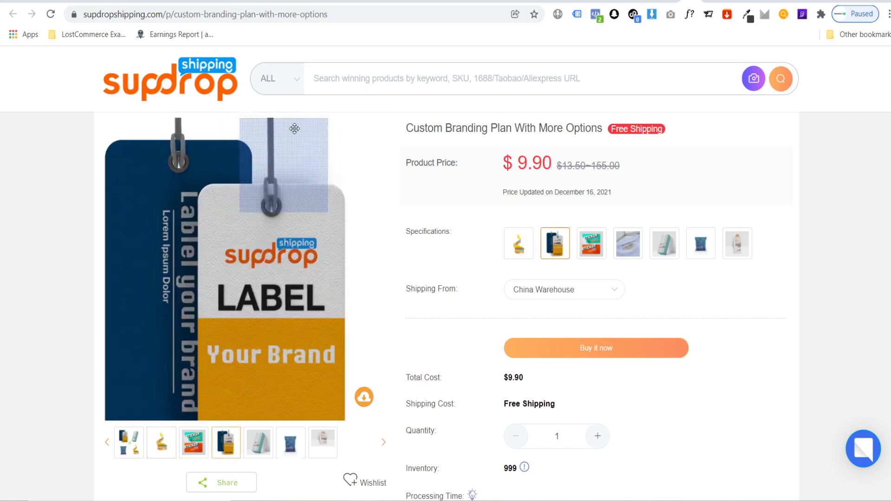
pyautogui.click(605, 257)
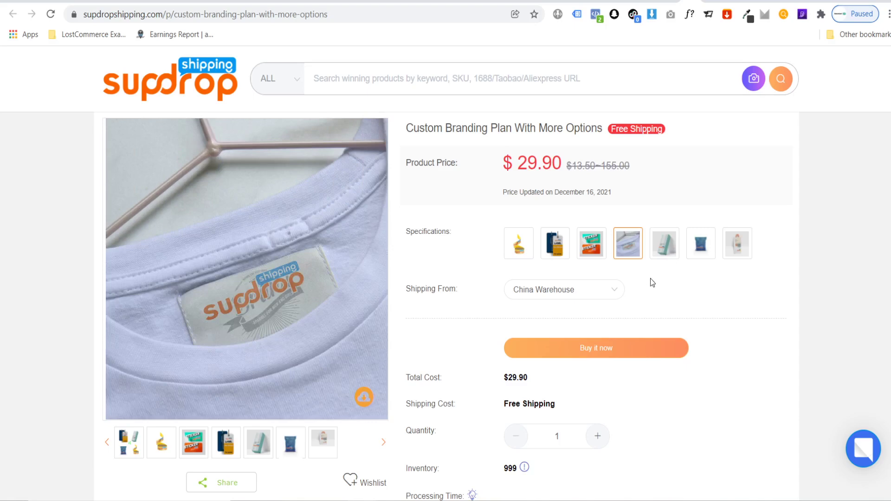
pyautogui.click(664, 244)
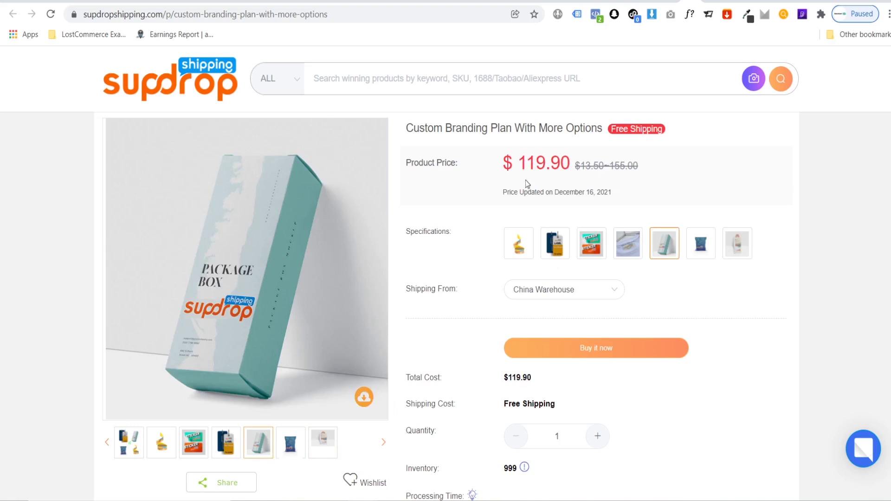
pyautogui.click(709, 264)
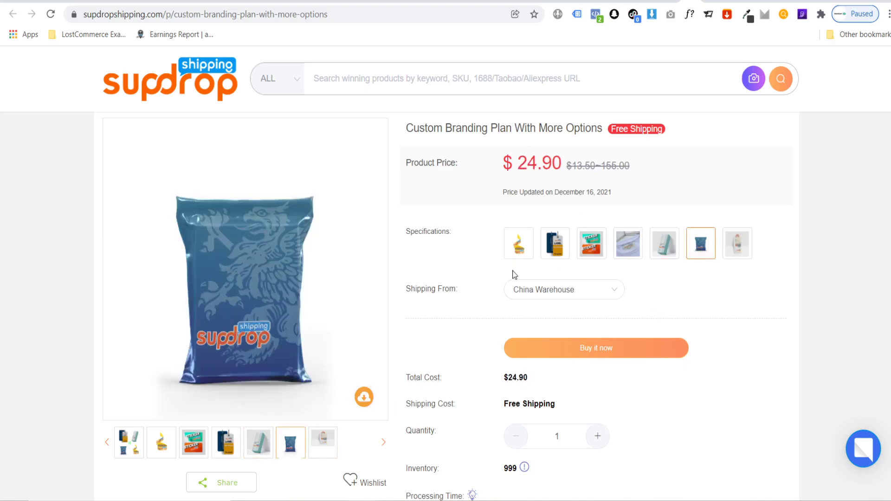
# Check the custom packaging box's minimum order quantity in the branding plan's description.
pyautogui.scroll(-9, 513, 275)
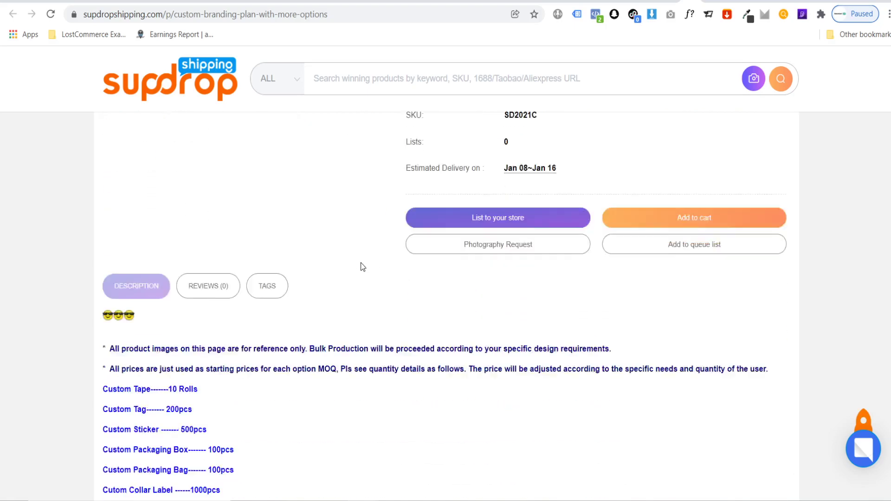
pyautogui.scroll(-3, 346, 268)
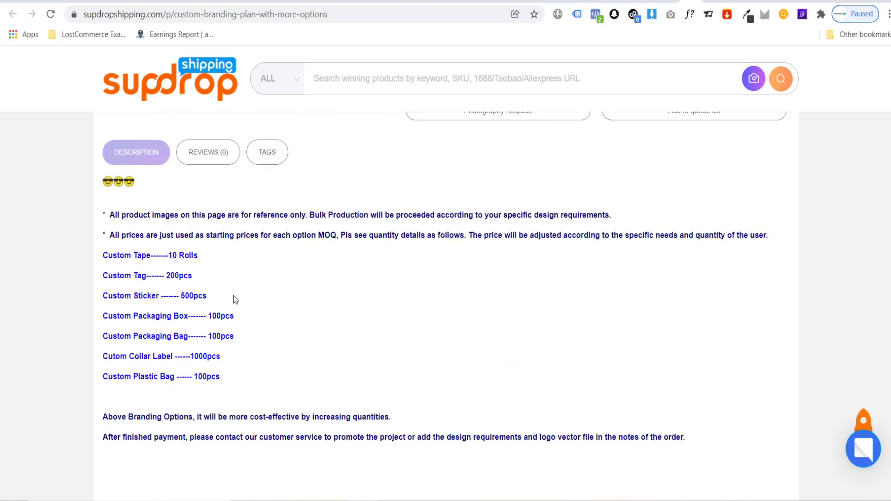
pyautogui.doubleClick(217, 318)
pyautogui.click(431, 356)
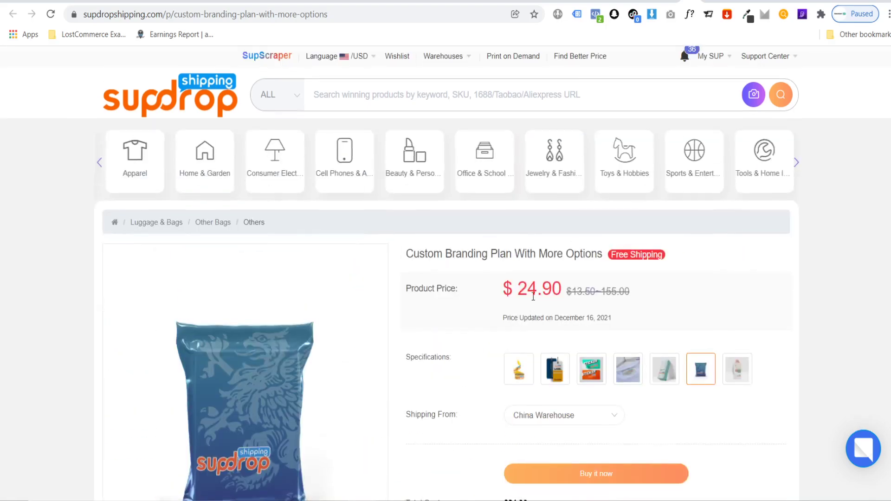
# Review the packaging bag option's price and delivery details, and check the minimum quantities for custom plastic bags and stickers.
pyautogui.scroll(-1, 533, 296)
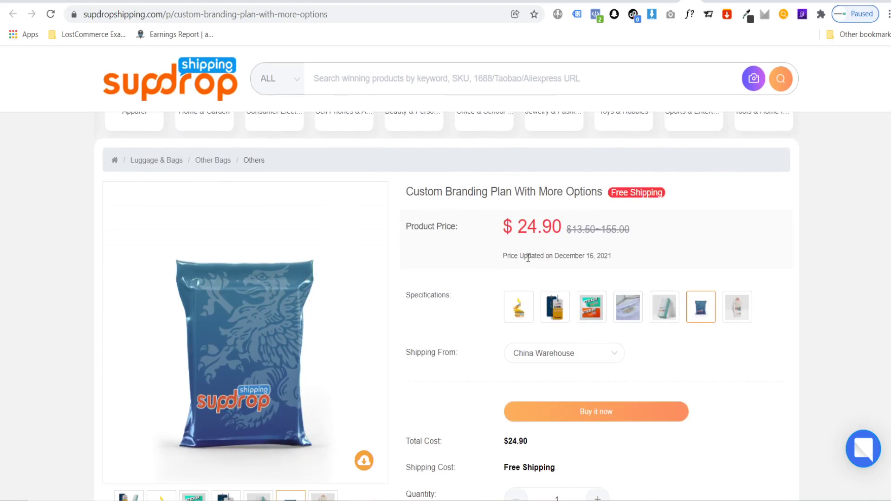
pyautogui.scroll(-2, 466, 259)
pyautogui.scroll(-4, 466, 259)
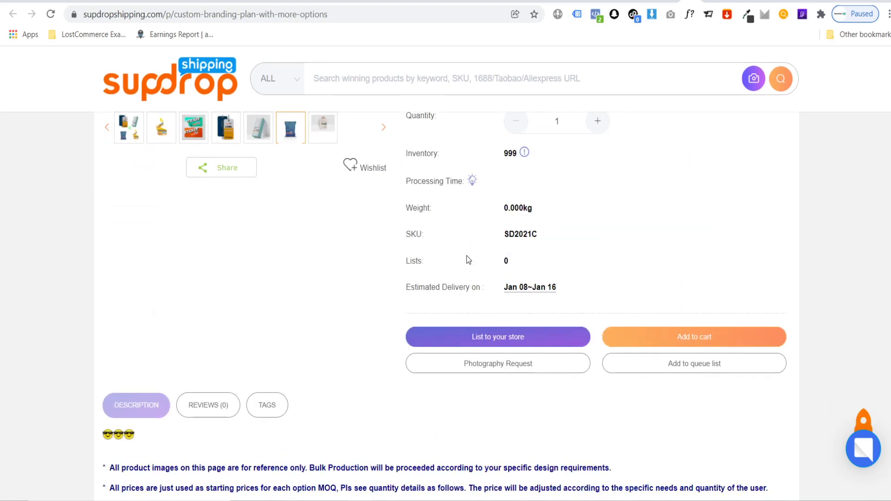
pyautogui.scroll(-4, 468, 260)
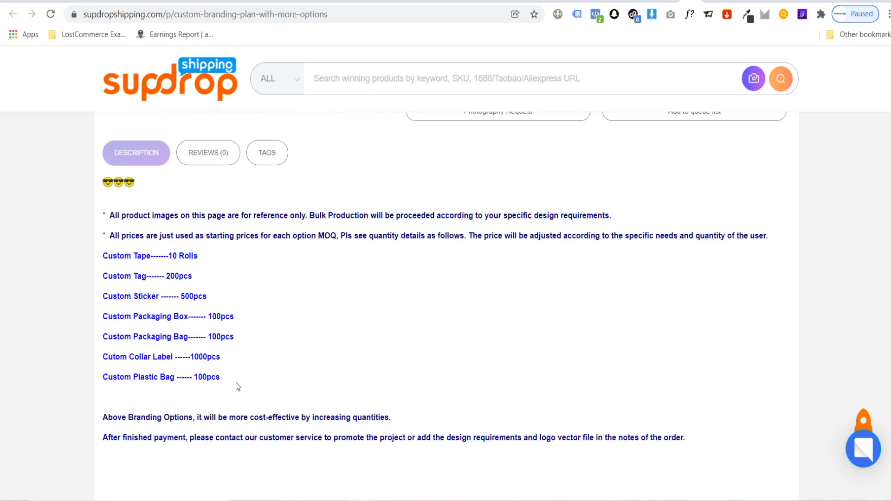
pyautogui.moveTo(199, 376); pyautogui.dragTo(216, 377)
pyautogui.click(277, 395)
pyautogui.moveTo(179, 299); pyautogui.dragTo(215, 305)
pyautogui.click(267, 314)
# Look through the description's sample images of the custom tape, tag, sticker and box, and return to the minimum quantity list.
pyautogui.scroll(-3, 283, 316)
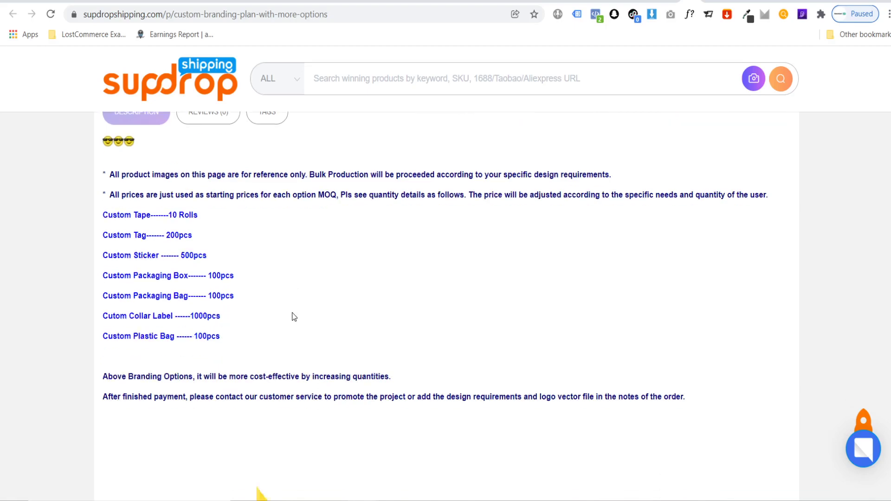
pyautogui.scroll(-10, 336, 300)
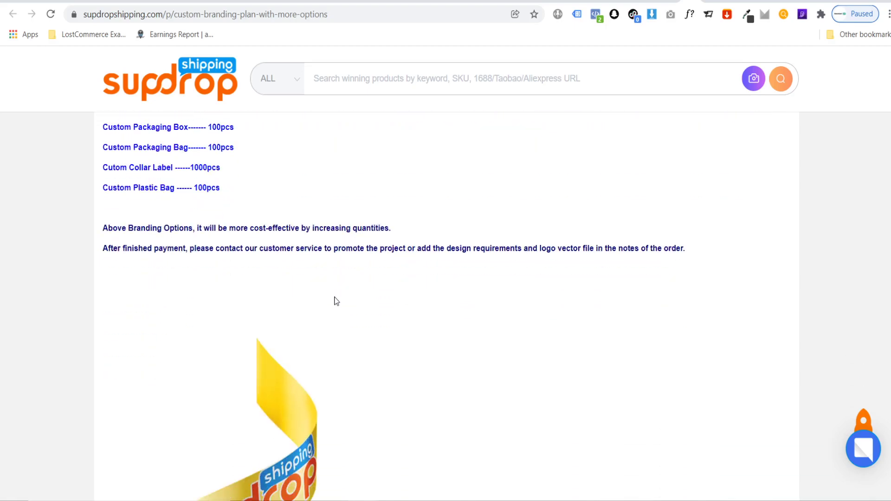
pyautogui.scroll(10, 347, 283)
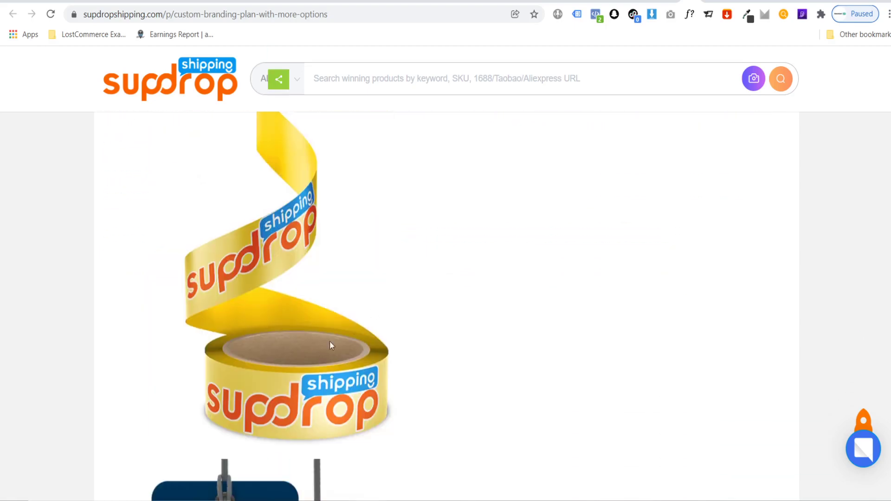
pyautogui.scroll(-4, 330, 341)
pyautogui.scroll(-5, 307, 279)
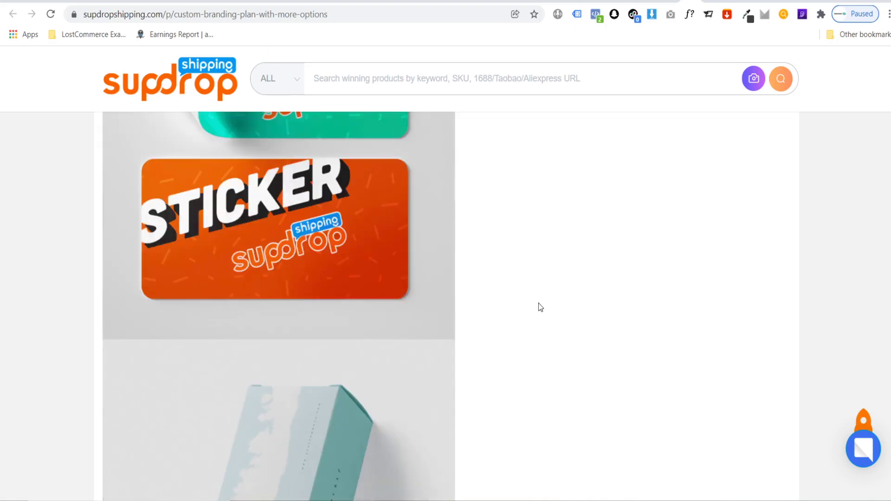
pyautogui.scroll(15, 536, 306)
pyautogui.scroll(-3, 572, 317)
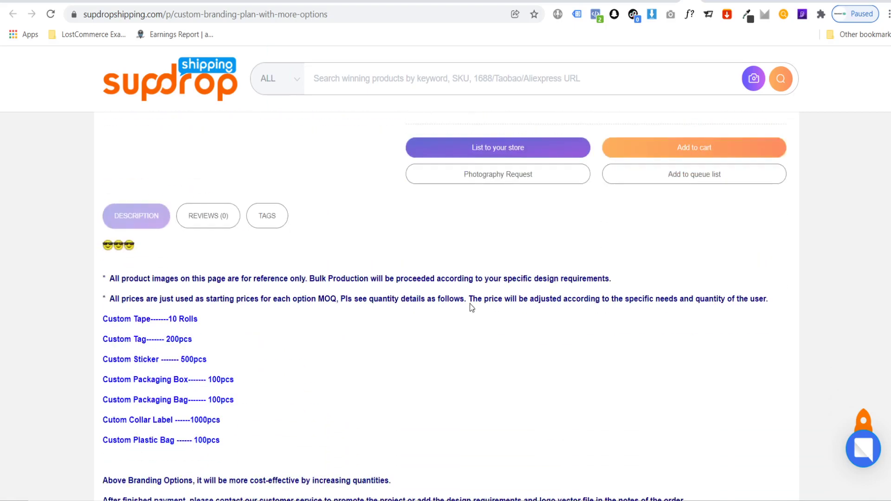
pyautogui.scroll(-2, 426, 317)
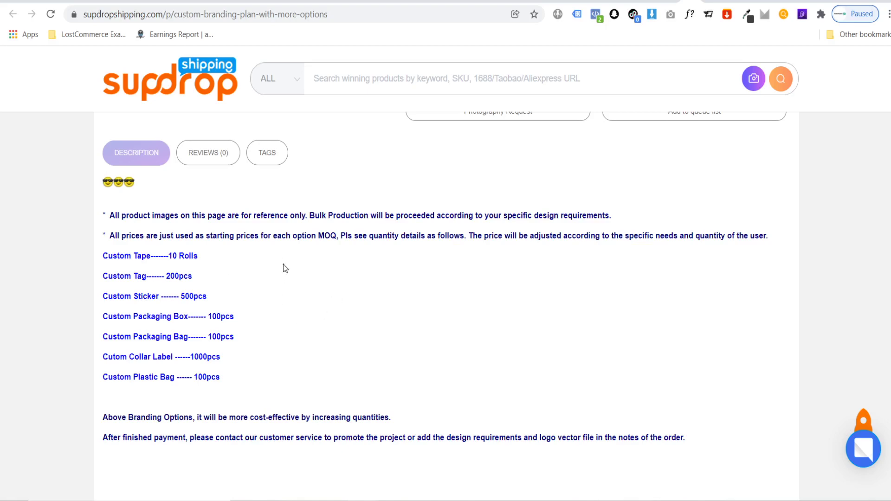
# Review the branding plan's minimum quantities and the note on submitting design requirements and a logo vector file after payment.
pyautogui.scroll(5, 485, 302)
pyautogui.scroll(5, 525, 348)
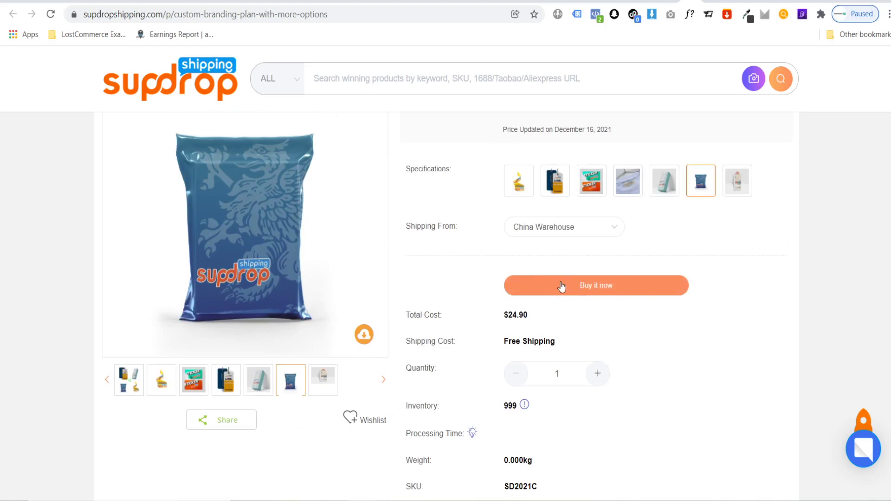
pyautogui.scroll(-9, 622, 320)
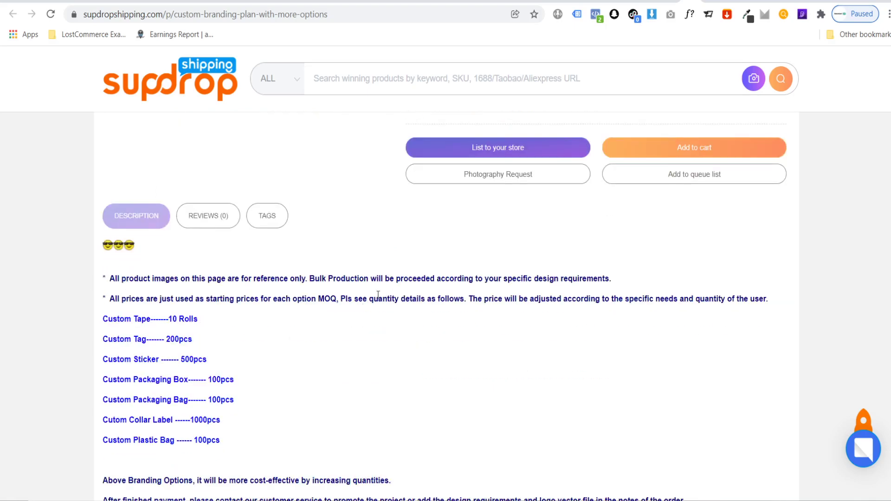
pyautogui.scroll(-3, 436, 294)
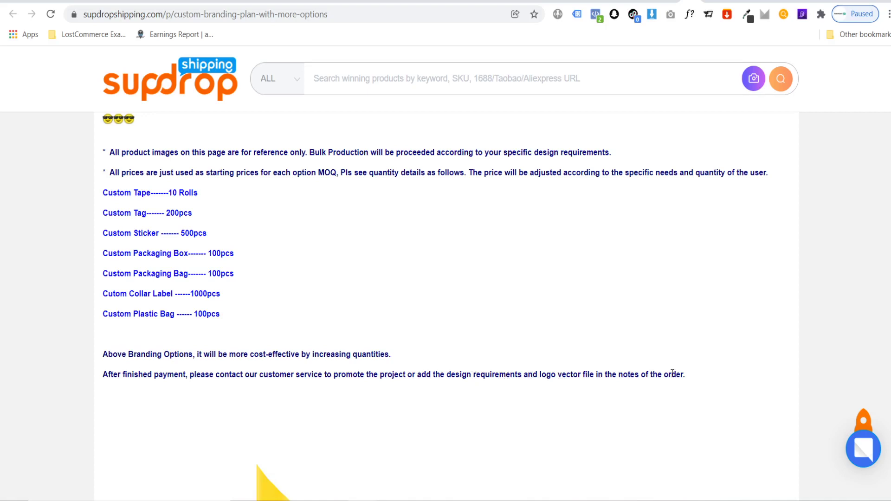
pyautogui.scroll(-3, 664, 372)
pyautogui.scroll(15, 649, 385)
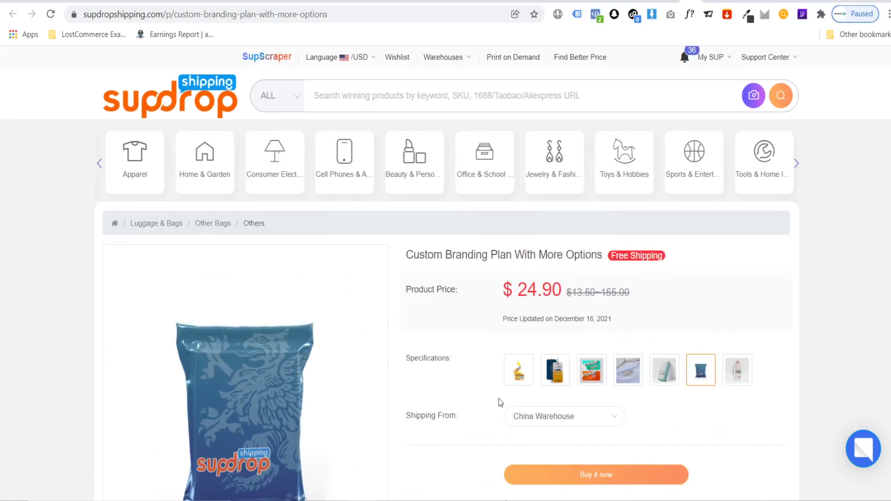
# View the assigned agent on the account profile, and open the dashboard's Custom Packaging service.
pyautogui.moveTo(716, 61)
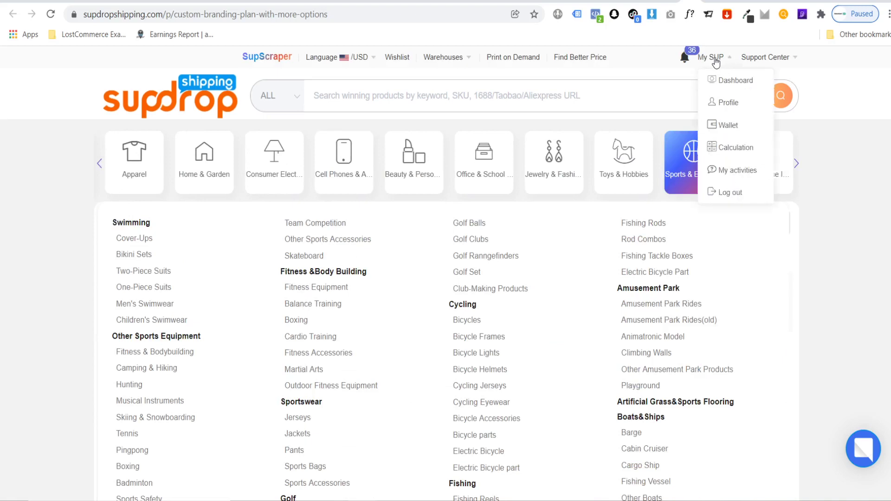
pyautogui.click(730, 103)
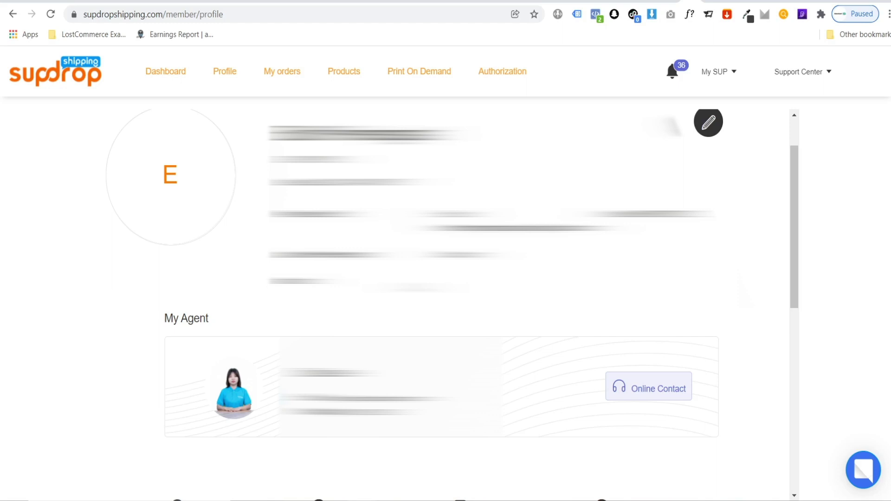
pyautogui.moveTo(718, 79)
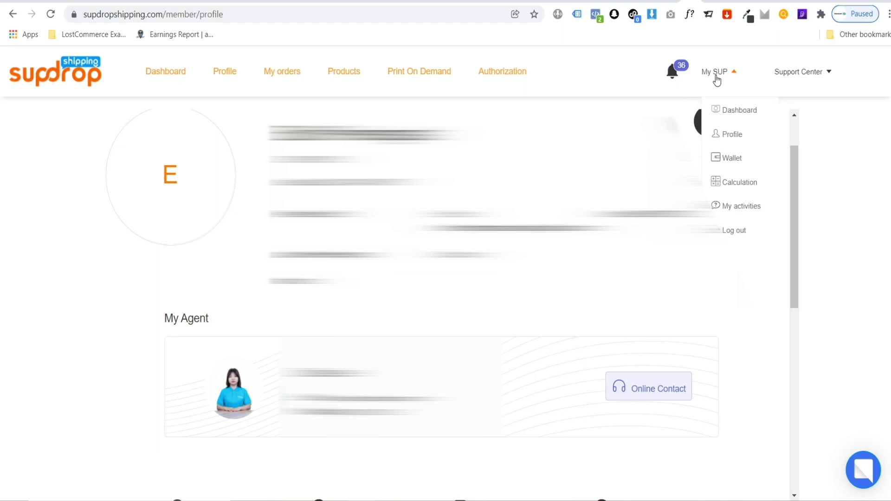
pyautogui.click(749, 111)
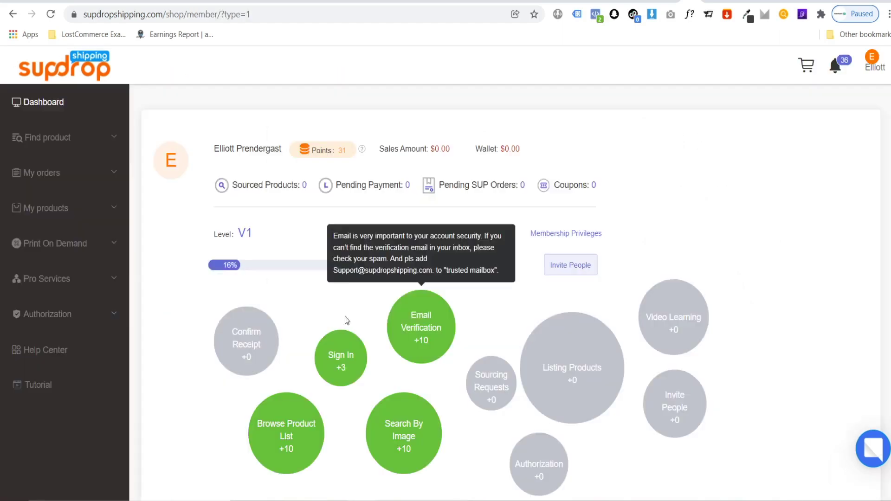
pyautogui.click(74, 280)
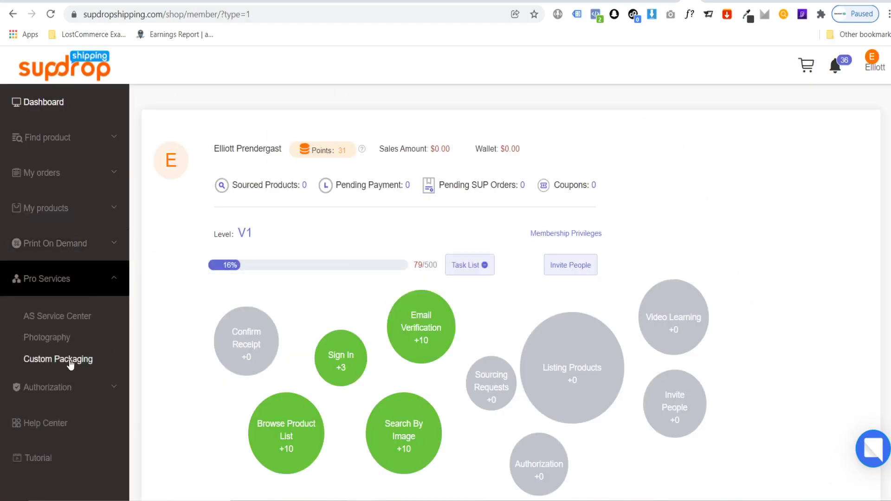
pyautogui.click(71, 361)
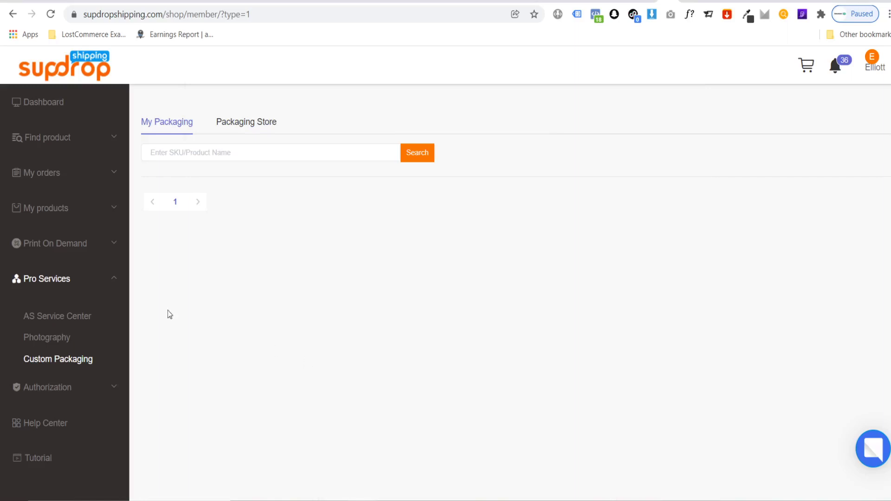
# Review the listed products, and filter the automatic product connections to the thewavedontstop.com WooCommerce store before returning to the connected products.
pyautogui.click(74, 207)
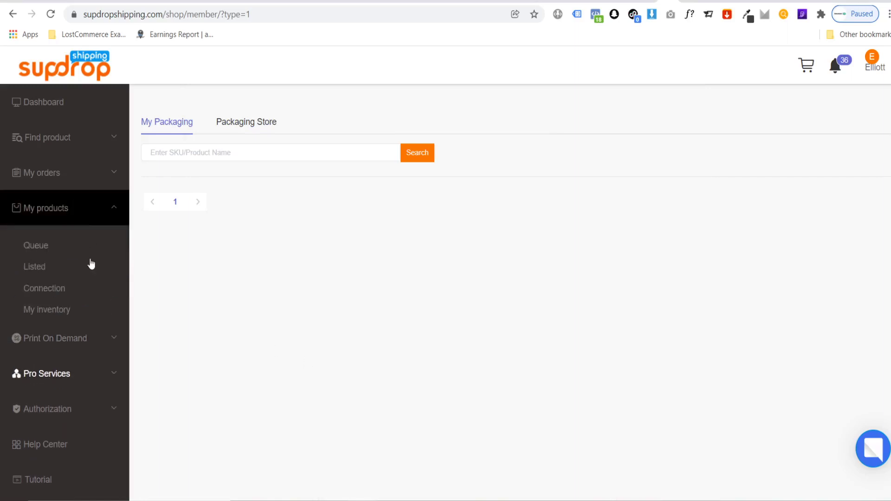
pyautogui.click(48, 275)
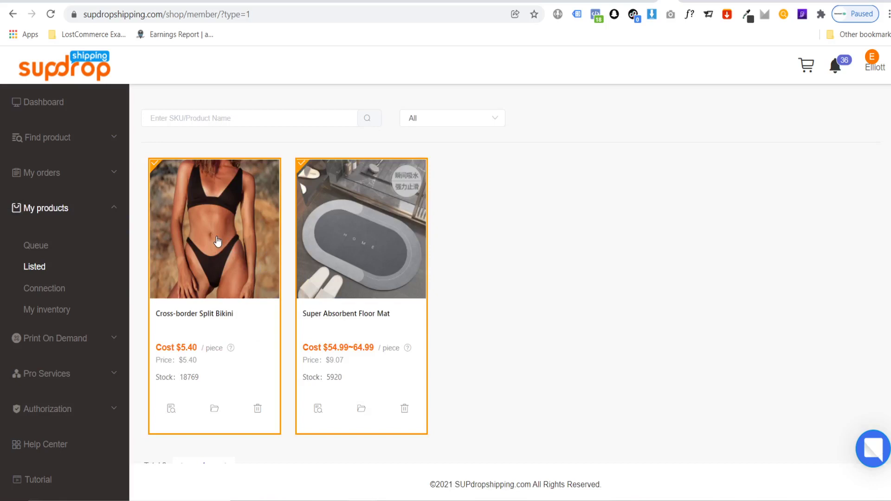
pyautogui.click(61, 291)
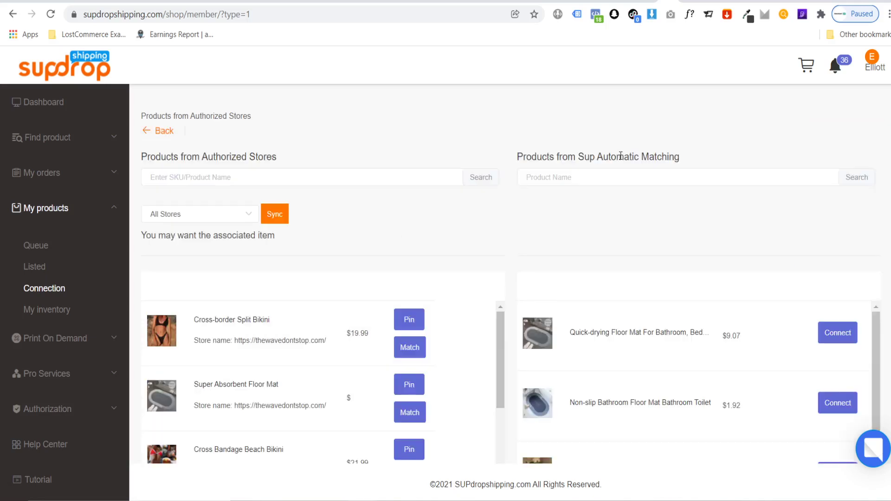
pyautogui.click(207, 218)
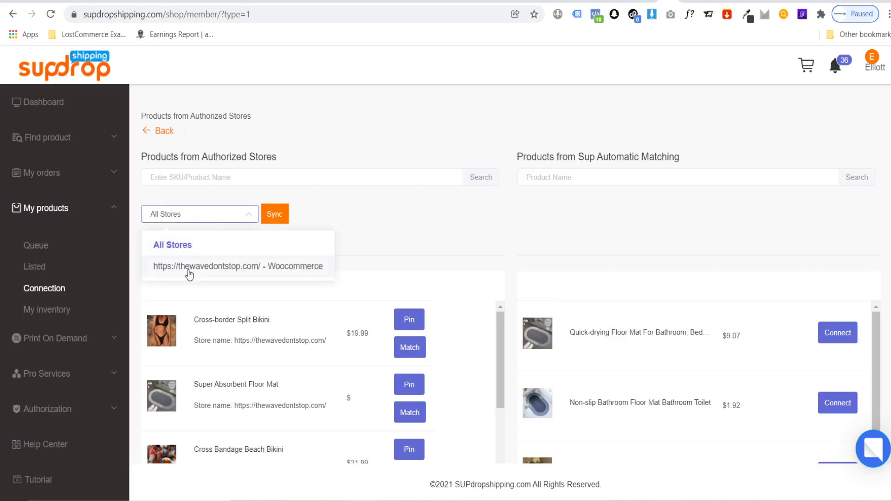
pyautogui.click(189, 273)
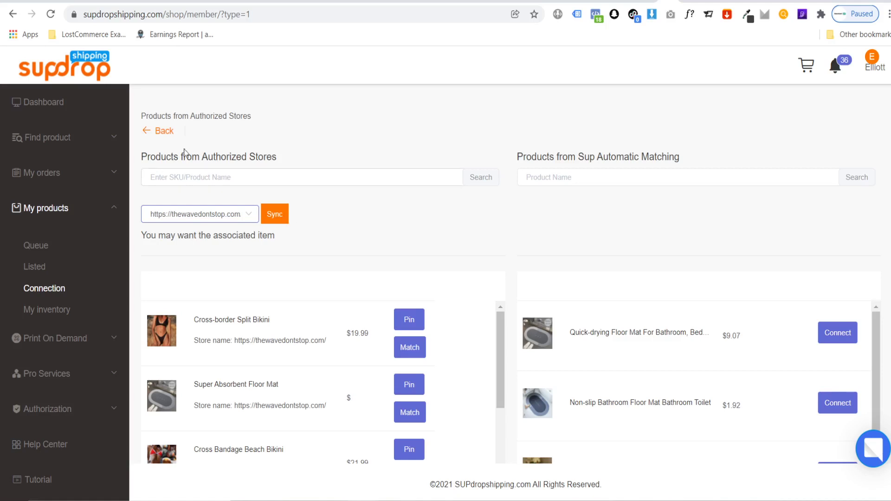
pyautogui.click(160, 134)
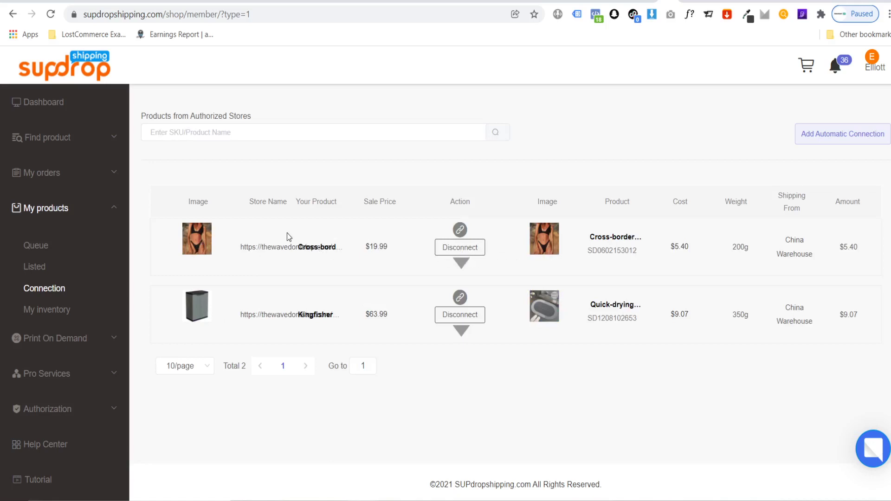
# Sync the last 7 days of orders from the thewavedontstop.com store into the store orders.
pyautogui.click(58, 181)
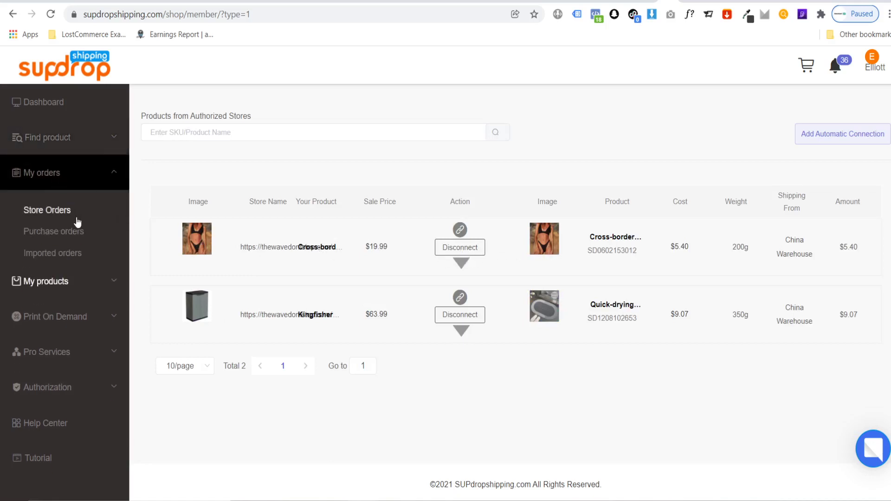
pyautogui.click(51, 211)
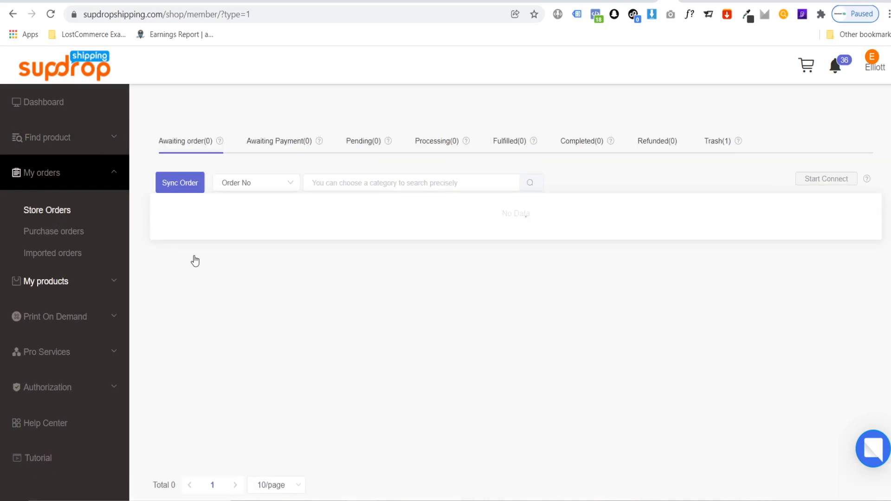
pyautogui.click(176, 185)
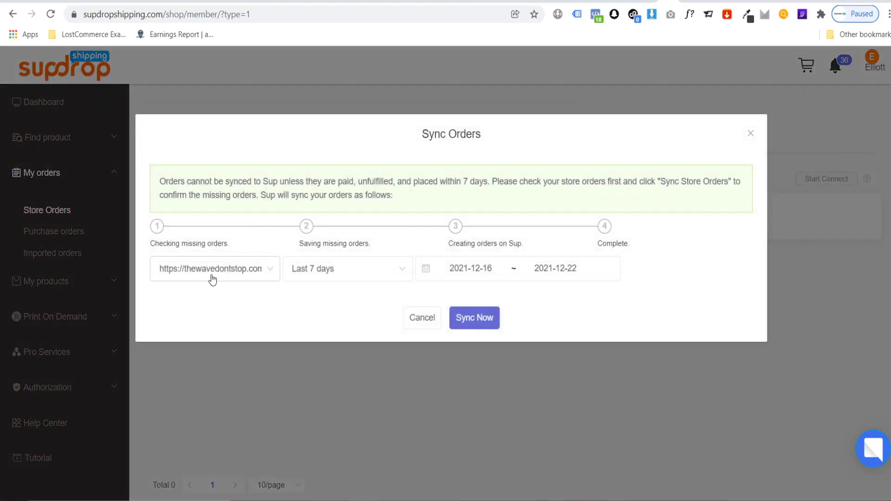
pyautogui.click(357, 280)
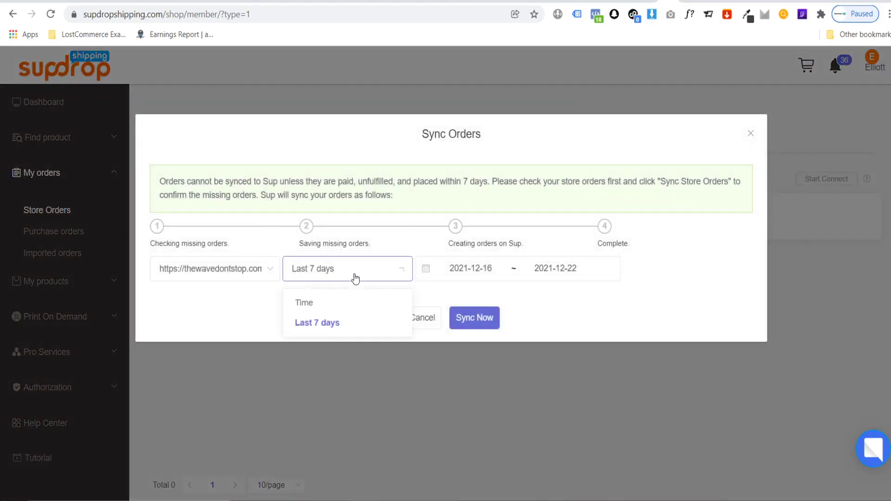
pyautogui.click(356, 280)
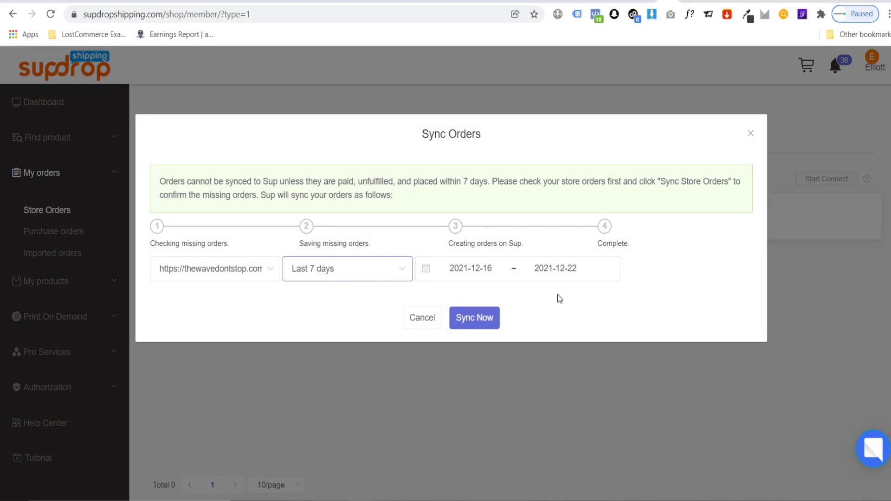
pyautogui.click(484, 319)
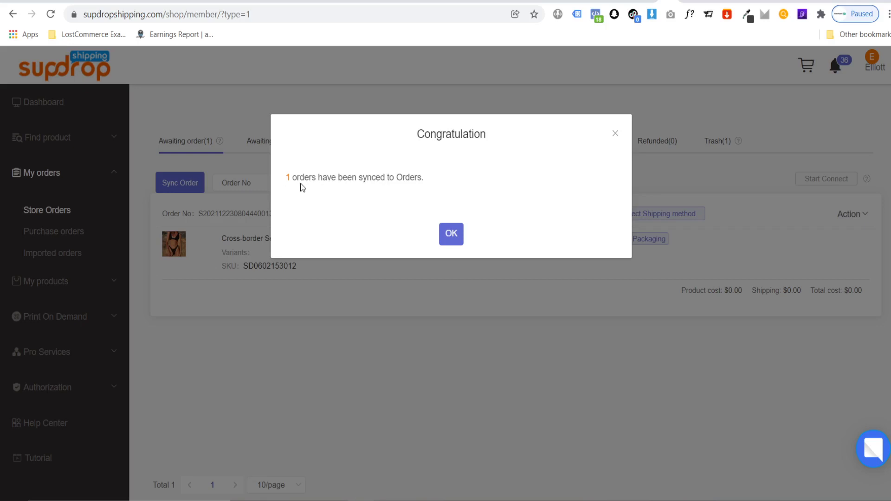
pyautogui.click(449, 234)
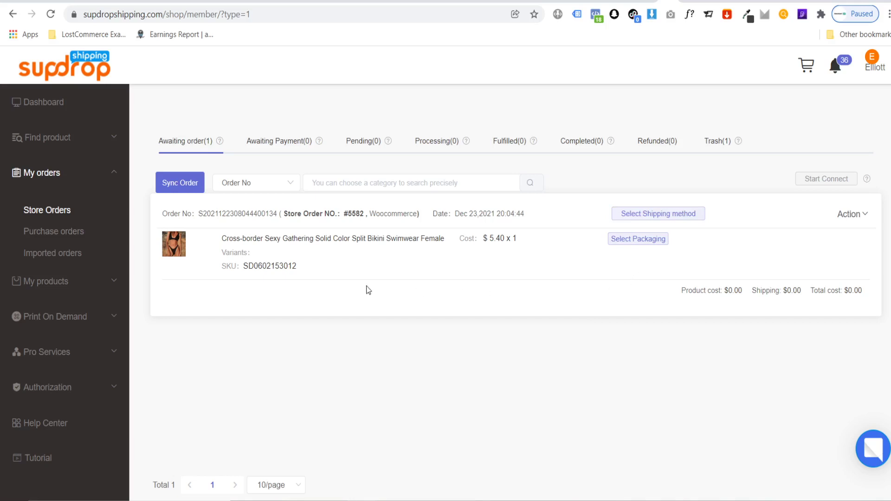
# Check the packaging choices for the synced bikini order without choosing one, and set its shipping method to Australia Line I.
pyautogui.click(621, 240)
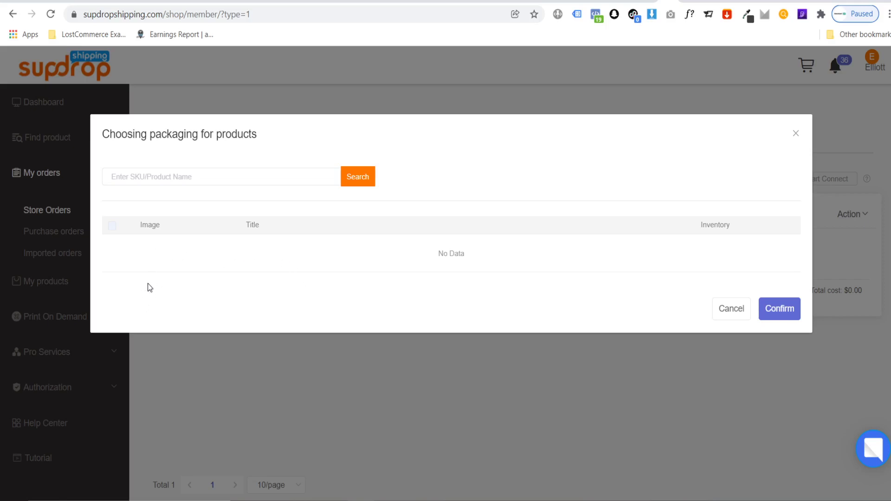
pyautogui.click(731, 309)
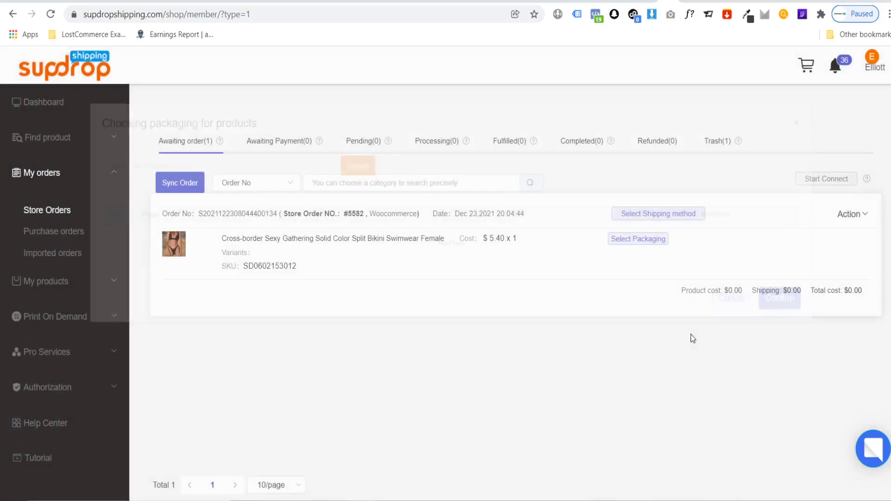
pyautogui.click(660, 218)
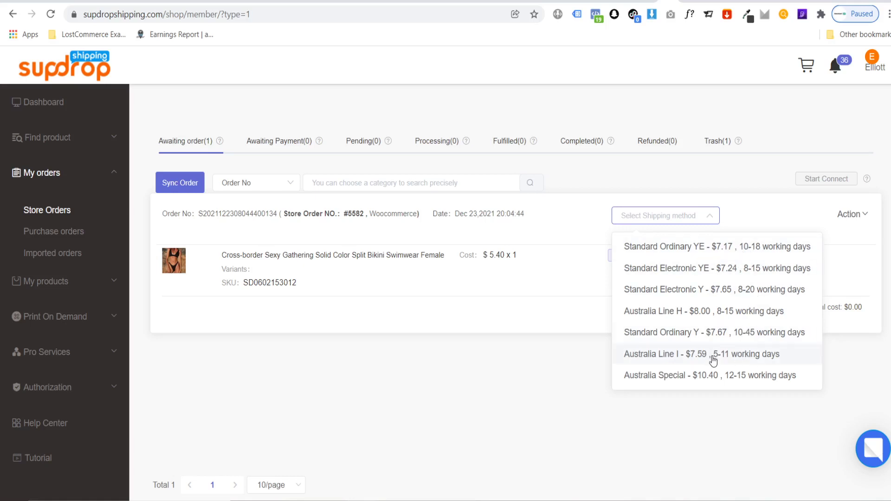
pyautogui.click(696, 360)
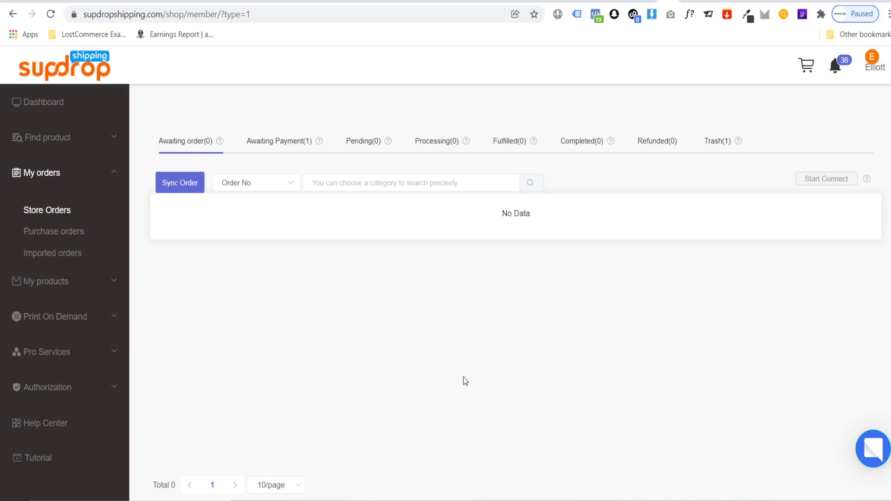
# Select the bikini order awaiting payment, review the available payment methods and close the order confirmation without paying.
pyautogui.click(265, 147)
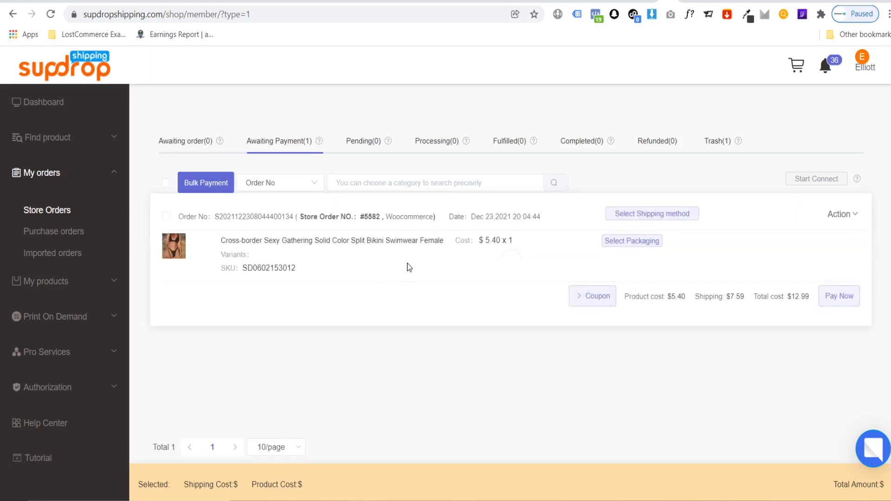
pyautogui.click(166, 184)
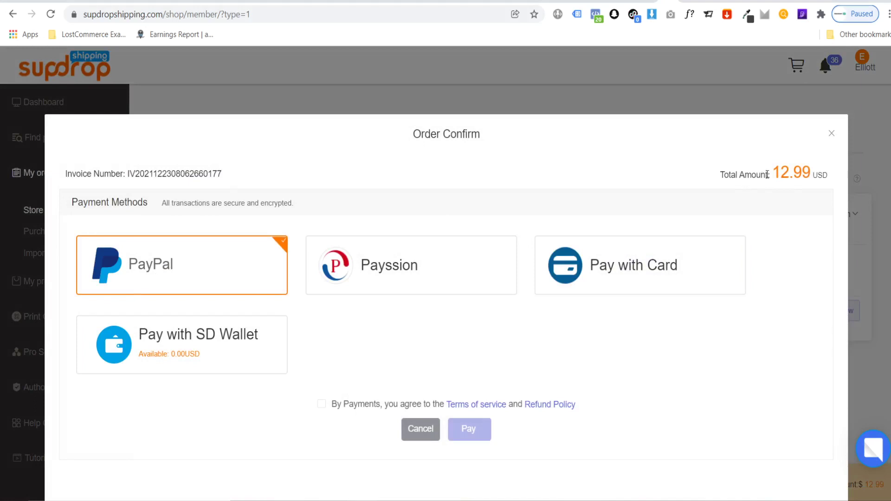
pyautogui.click(831, 134)
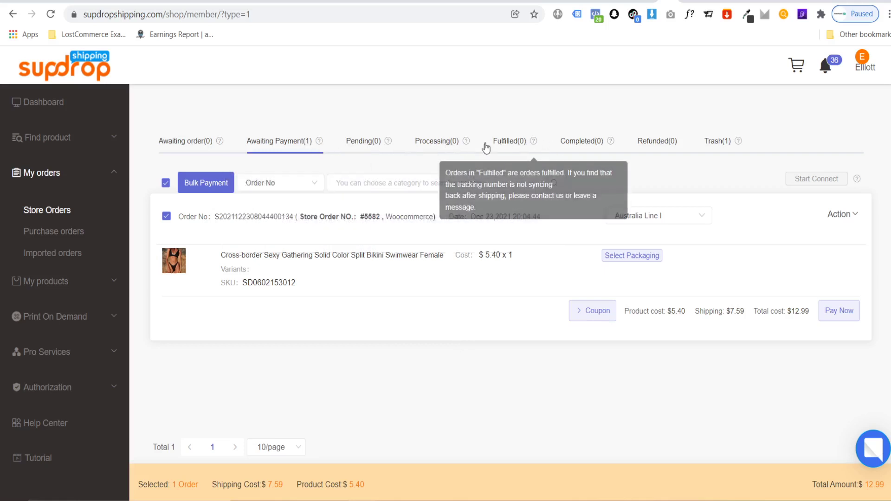
pyautogui.moveTo(377, 144)
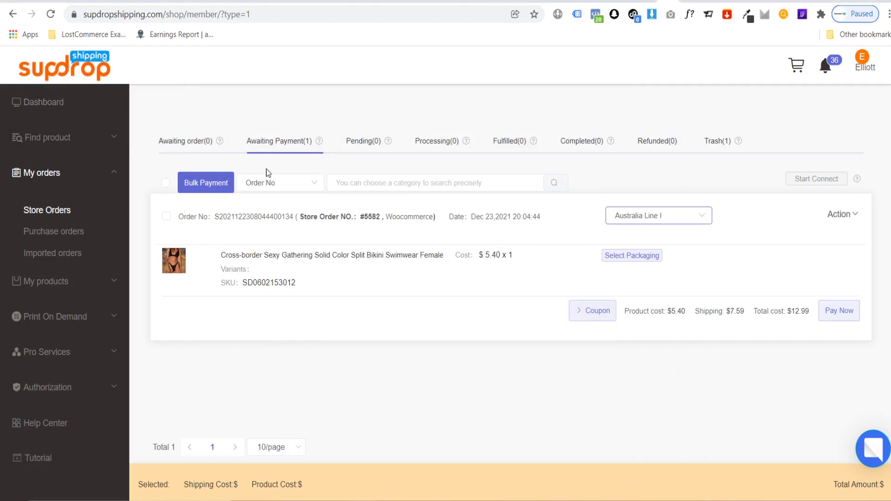
# Open the SupScraper extension's store page from the SupDropshipping homepage and add the SUPDropshipping extension to Chrome.
pyautogui.click(66, 74)
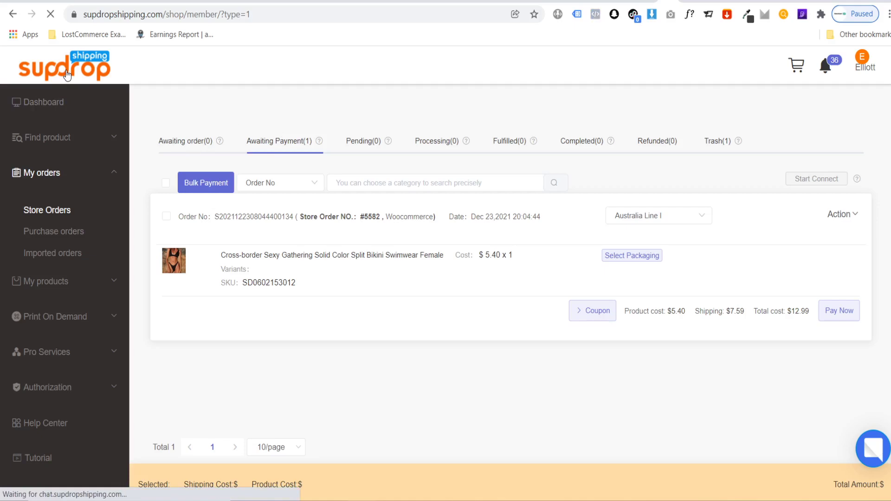
pyautogui.click(67, 74)
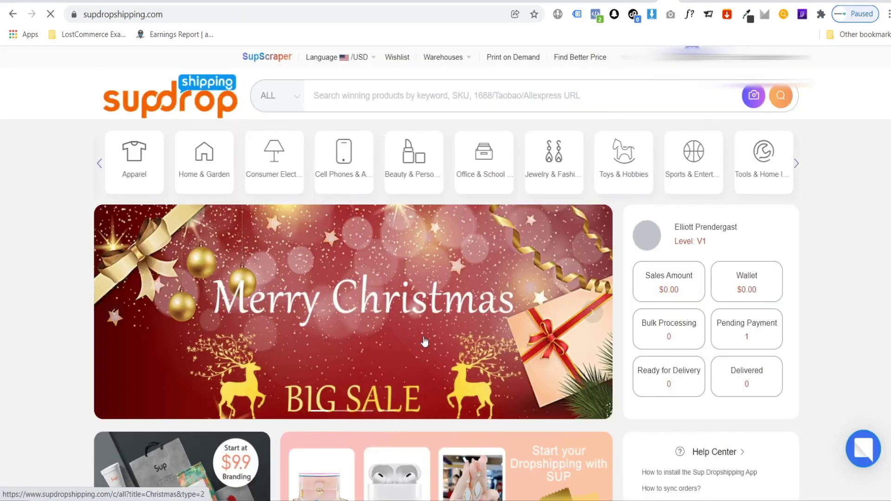
pyautogui.click(277, 58)
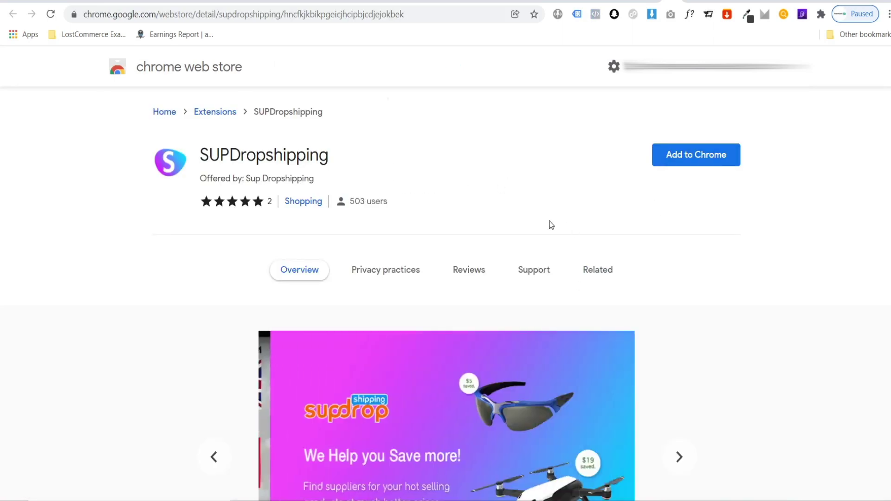
pyautogui.click(699, 162)
pyautogui.click(468, 145)
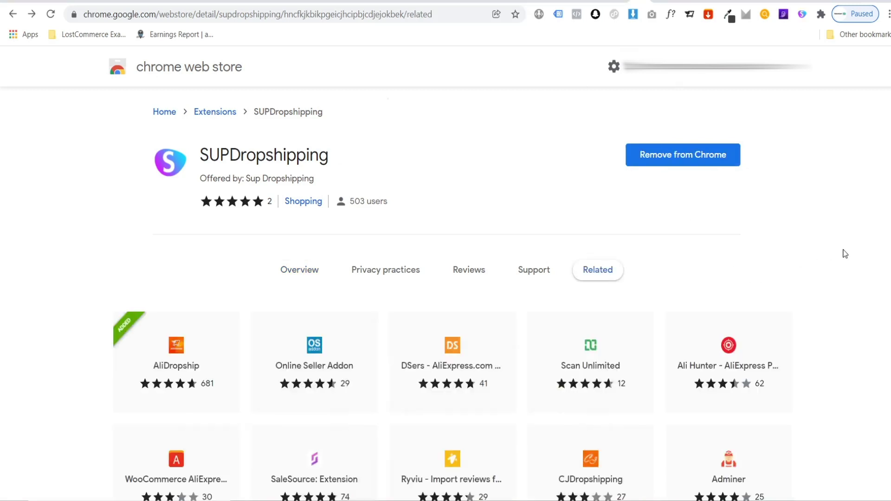
# Check the SUPDropshipping extension's usage summary, then run Find Better Price on the Amazon dinosaur robot using its first product picture.
pyautogui.click(800, 17)
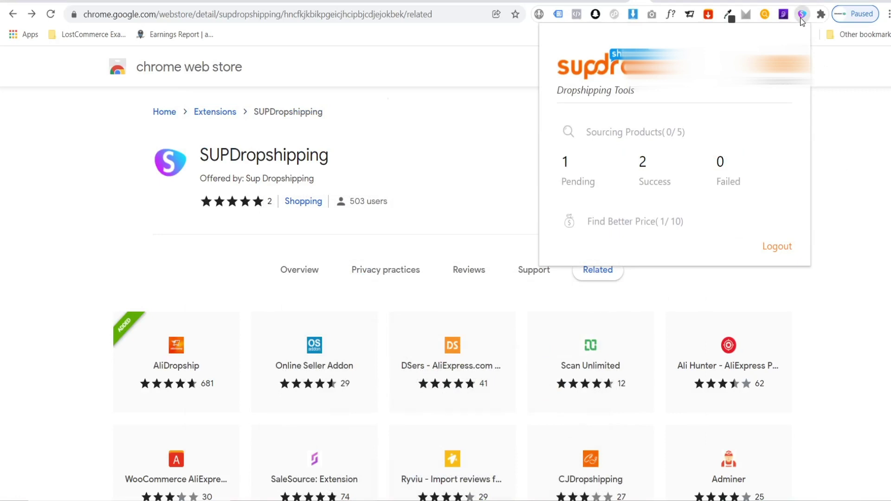
pyautogui.click(852, 159)
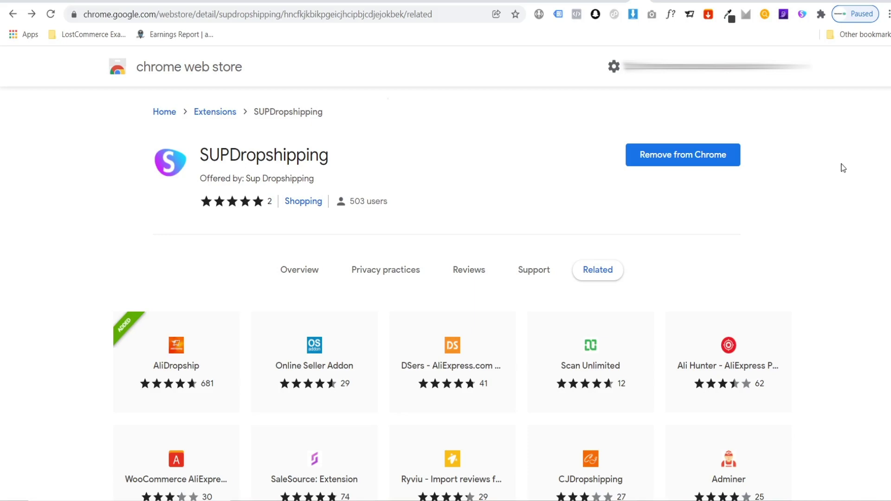
pyautogui.click(728, 2)
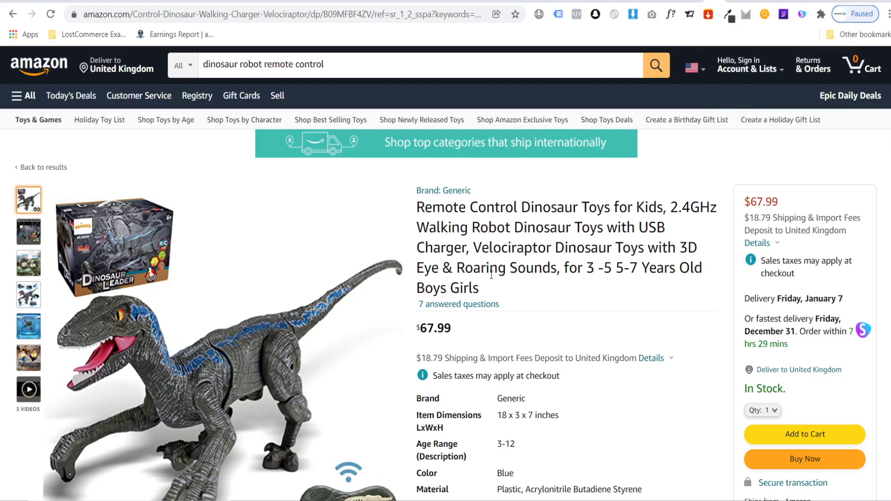
pyautogui.moveTo(860, 335)
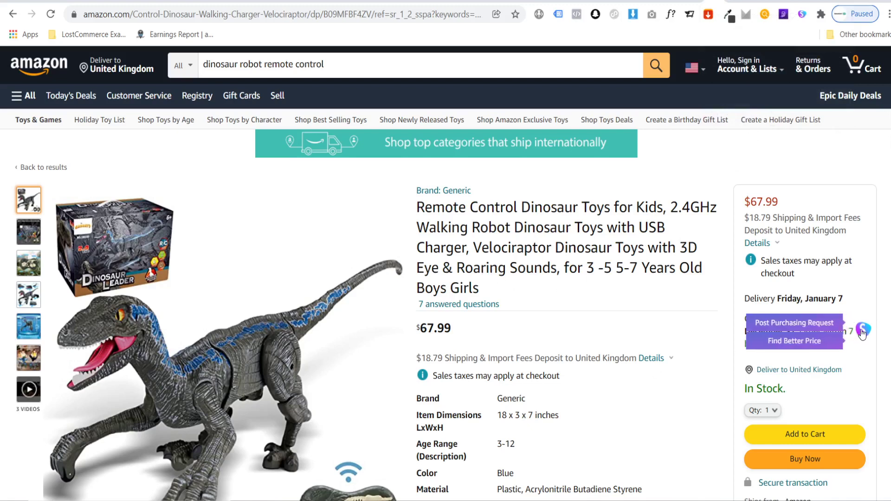
pyautogui.click(801, 341)
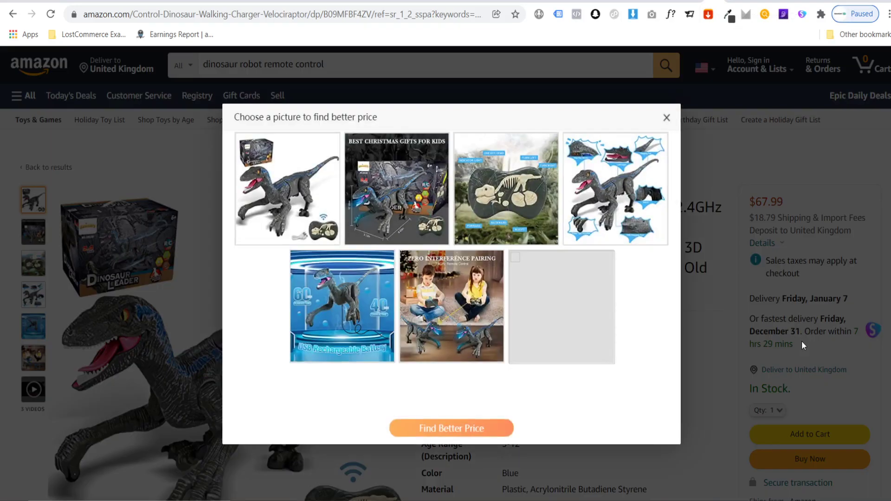
pyautogui.click(285, 220)
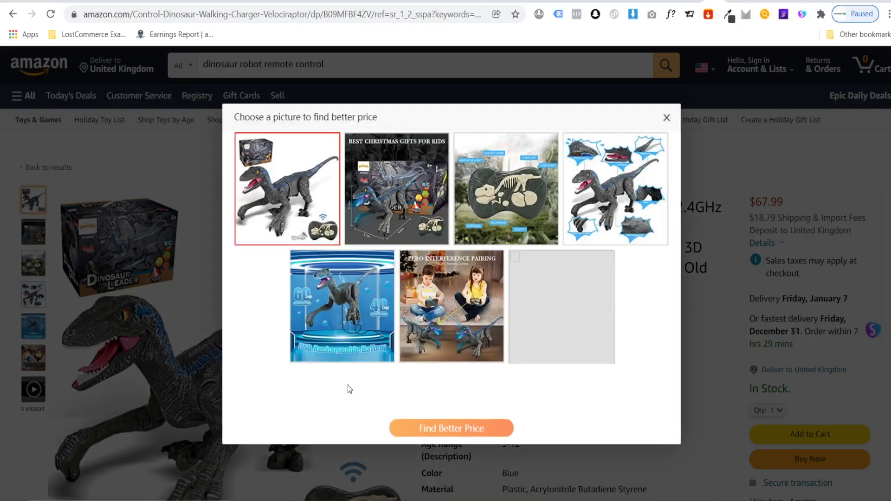
pyautogui.click(480, 428)
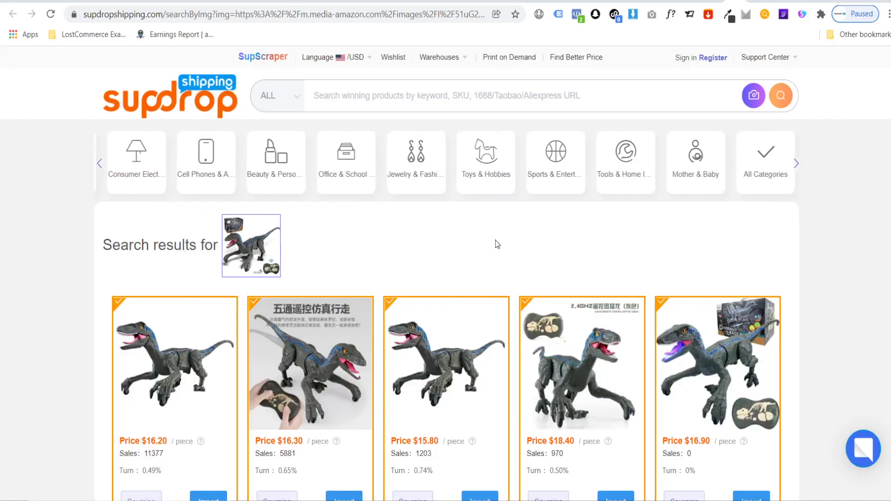
# Review the prices, sales and import options of the supplier matches for the dinosaur robot picture.
pyautogui.scroll(-3, 224, 279)
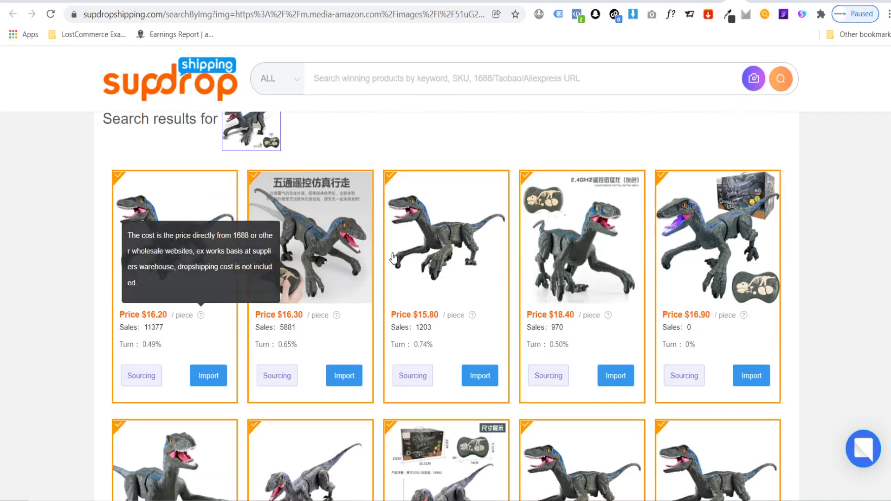
pyautogui.scroll(-4, 285, 313)
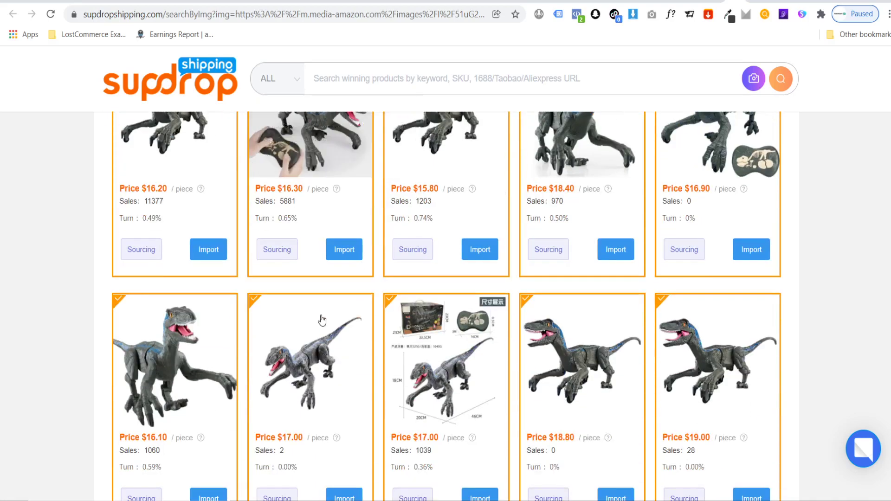
pyautogui.scroll(-8, 288, 311)
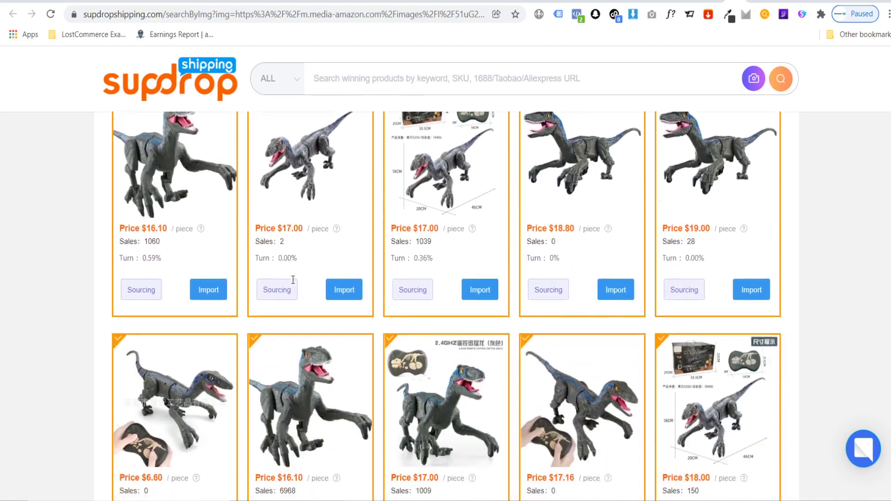
pyautogui.scroll(15, 329, 304)
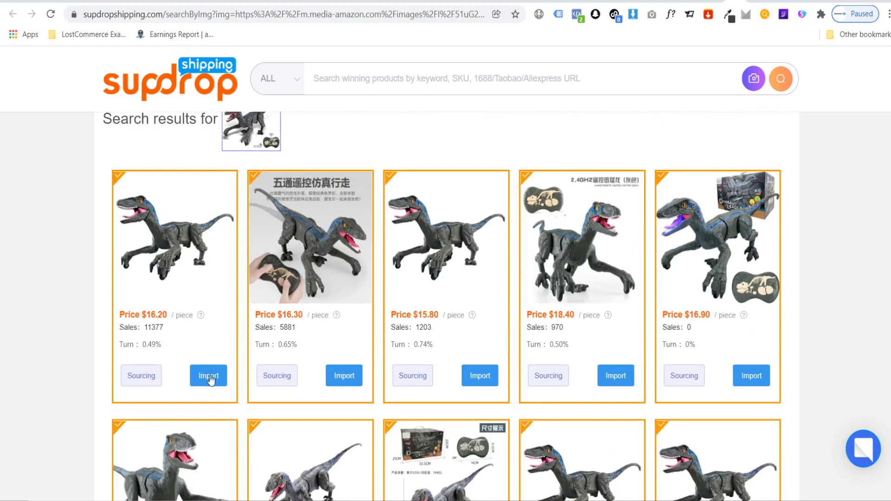
pyautogui.scroll(3, 213, 379)
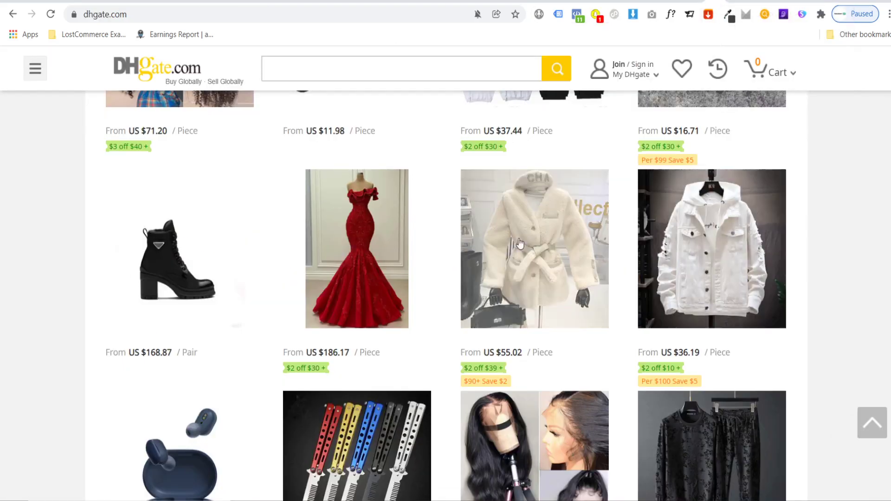
# Open the belted cream lamb-hair coat on DHgate and run Find Better Price with its cream coat picture.
pyautogui.click(537, 244)
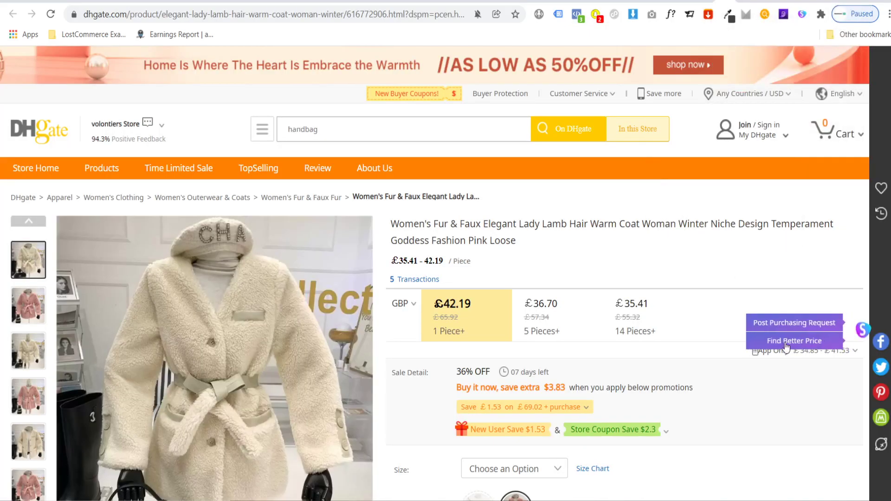
pyautogui.click(786, 343)
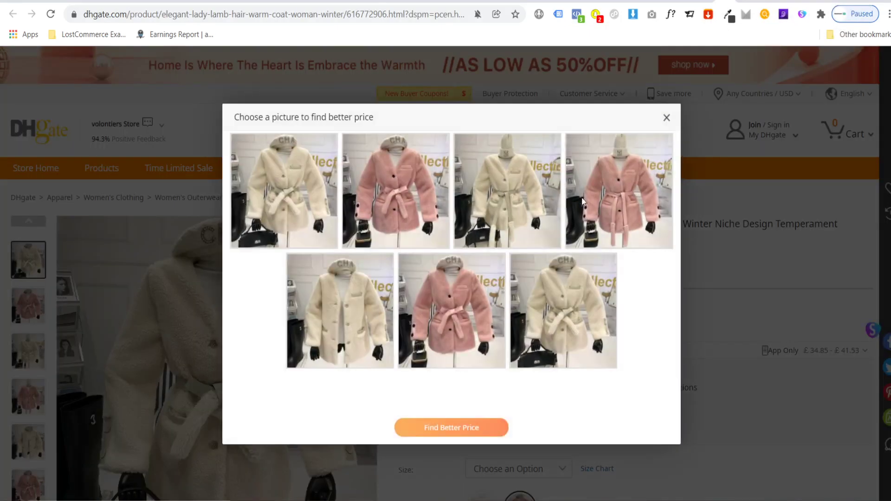
pyautogui.click(443, 427)
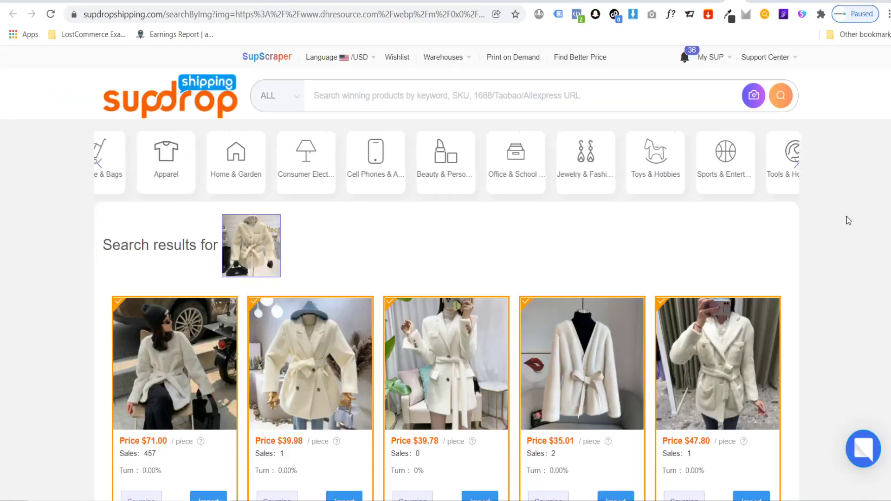
# Compare the DHgate coat's price with the prices and sales of the similar coats in the image search results.
pyautogui.hotkey('alt', 'Left')
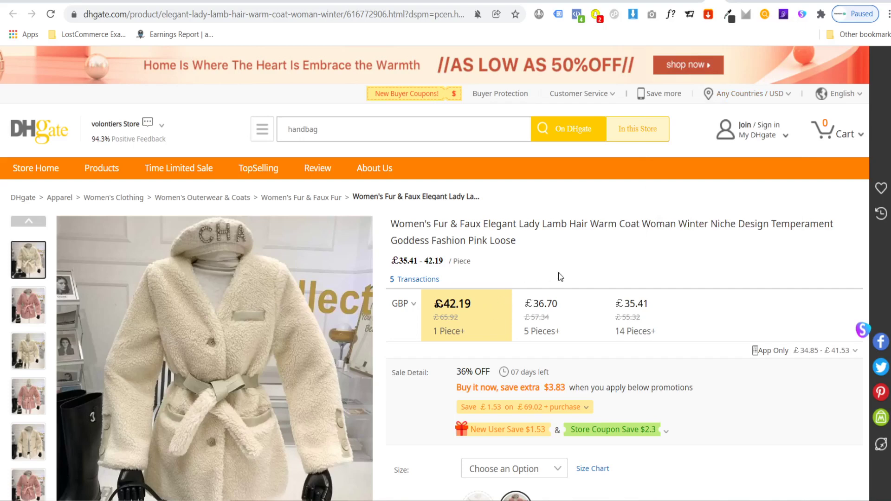
pyautogui.hotkey('alt', 'Right')
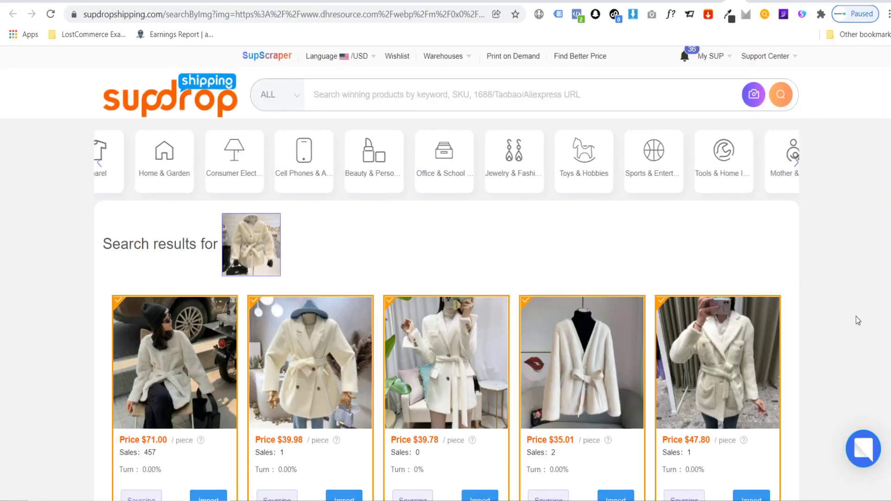
pyautogui.scroll(-1, 855, 316)
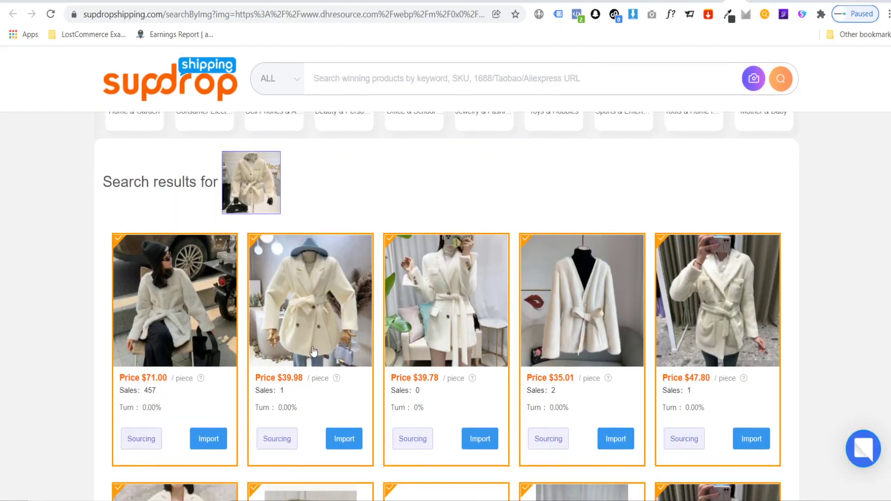
pyautogui.scroll(-4, 587, 354)
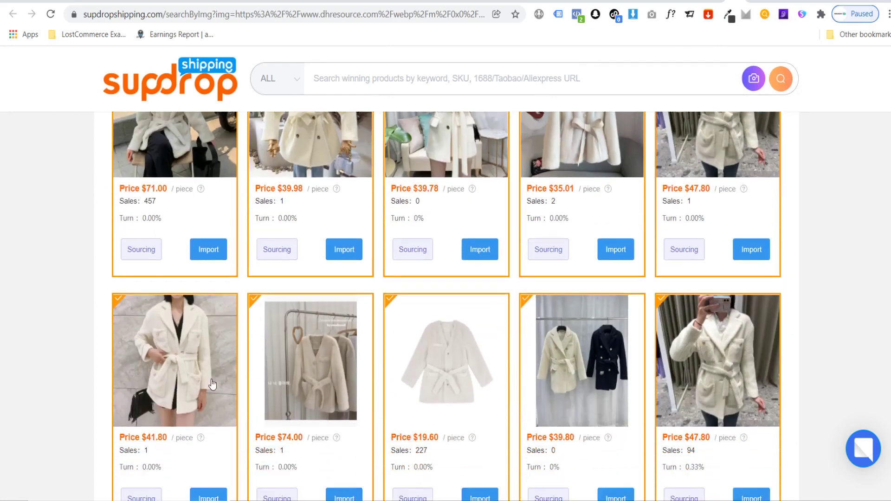
pyautogui.scroll(-5, 427, 355)
pyautogui.scroll(-1, 297, 359)
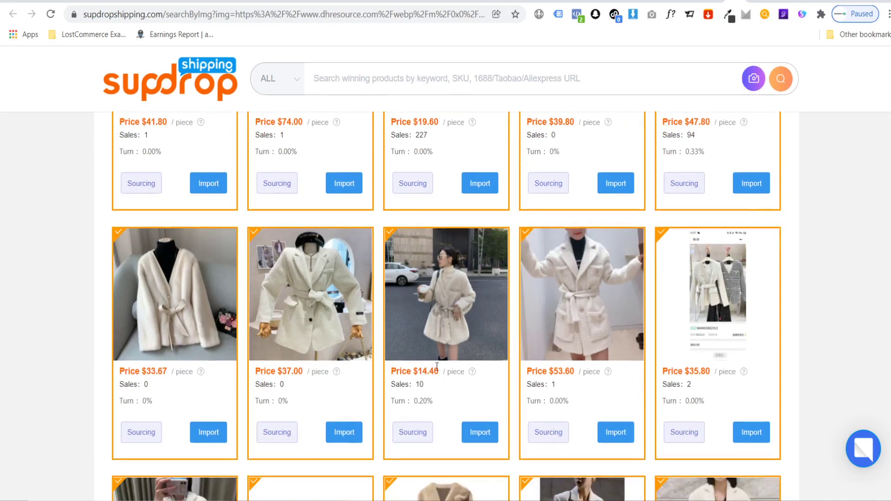
pyautogui.scroll(4, 487, 284)
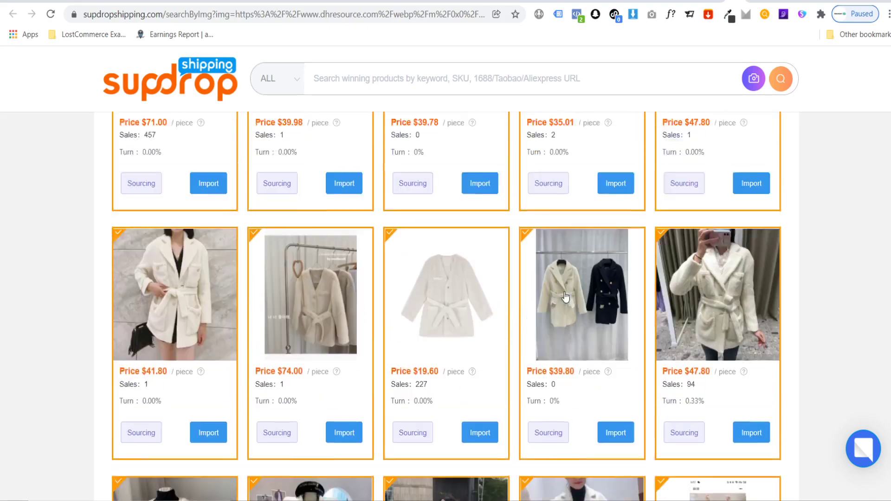
pyautogui.scroll(5, 565, 297)
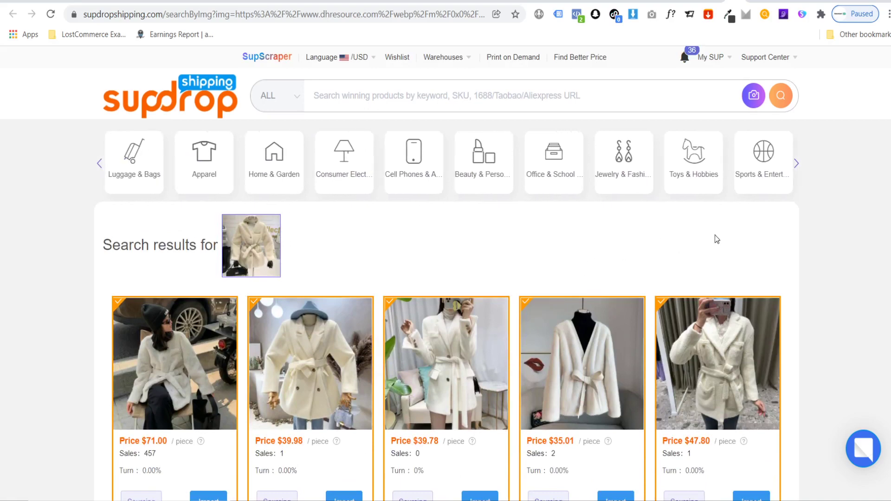
# Check the Find Better Price usage allowance in the SUPDropshipping extension summary, then close the summary.
pyautogui.click(800, 16)
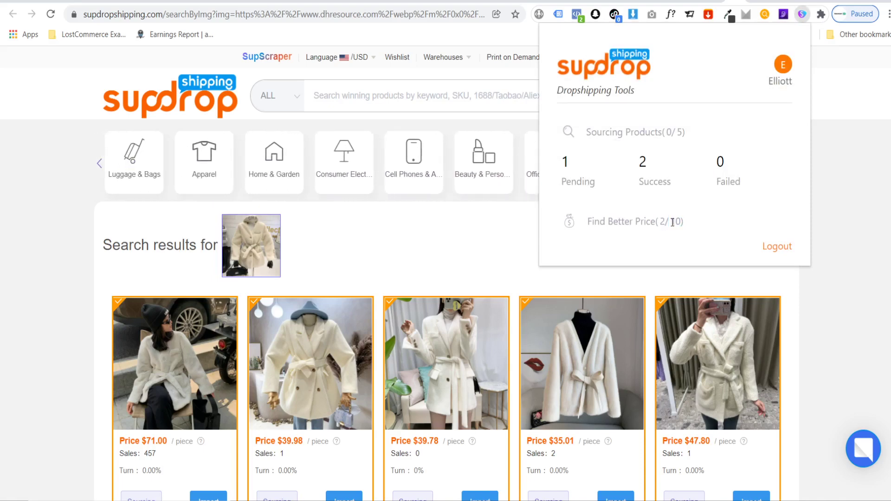
pyautogui.doubleClick(674, 223)
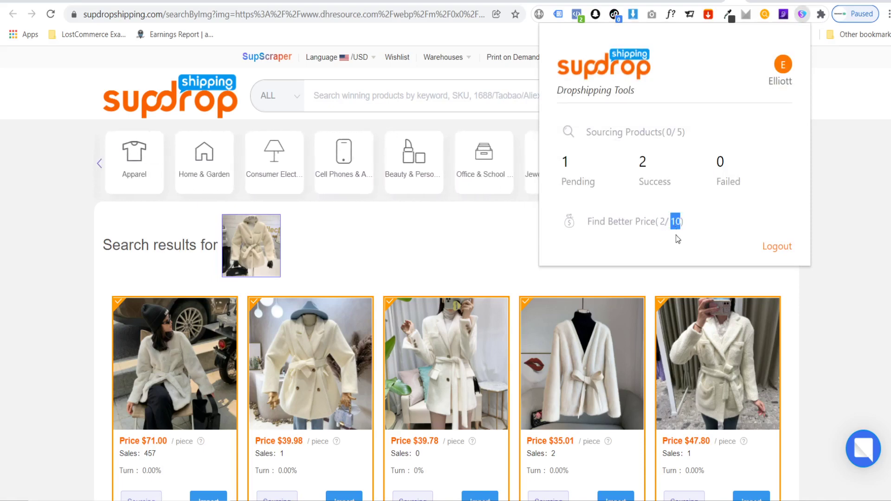
pyautogui.click(679, 219)
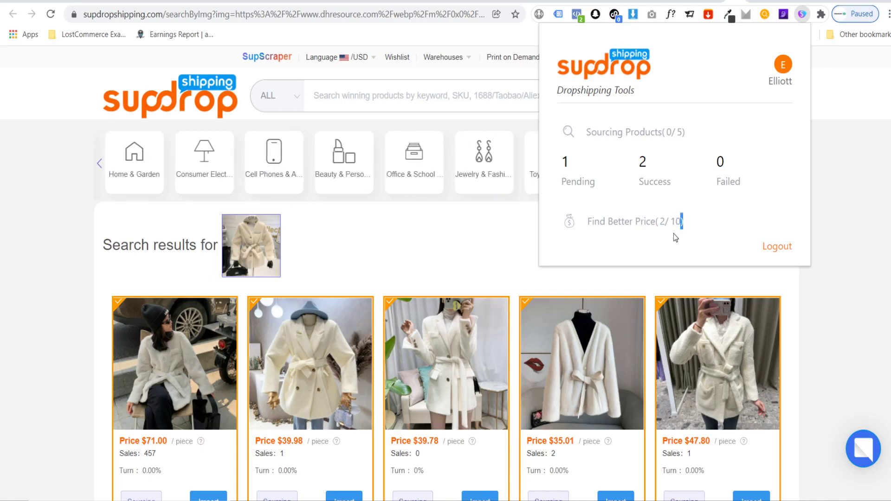
pyautogui.click(826, 296)
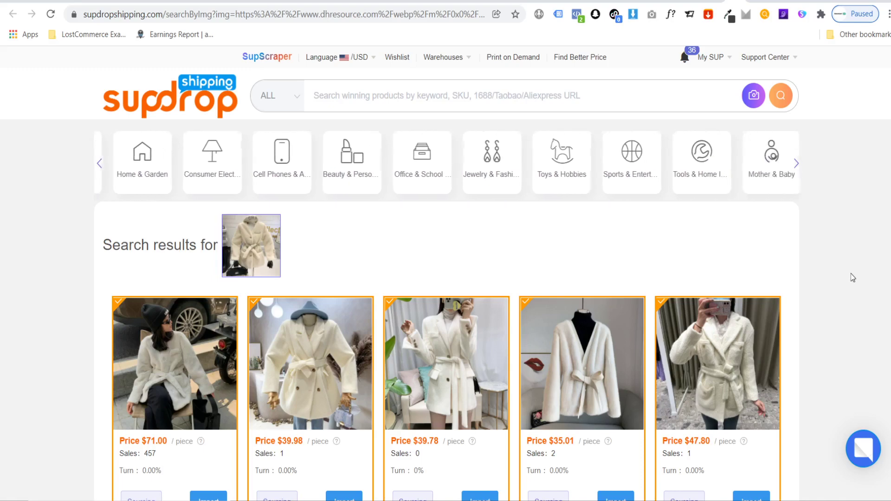
# Search the catalogue for "body massager machine" and start a sourcing request for the foot massager with Dropshipping as the purchasing type.
pyautogui.click(357, 103)
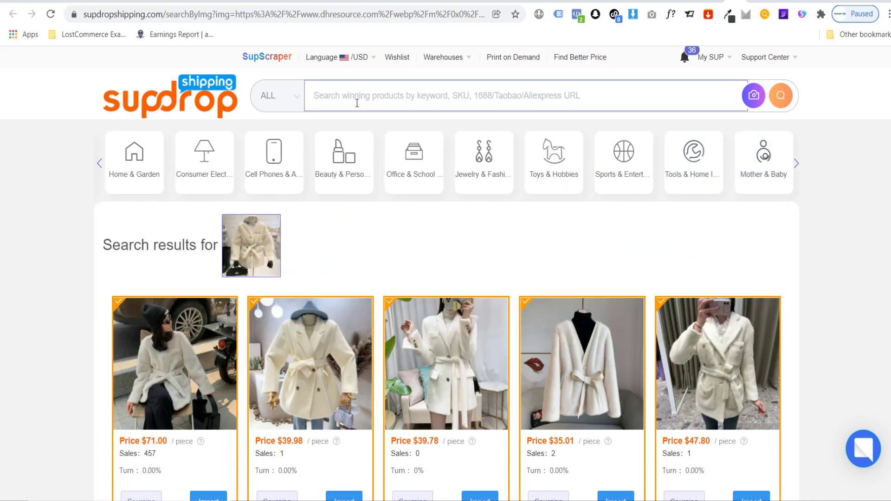
pyautogui.write('bod')
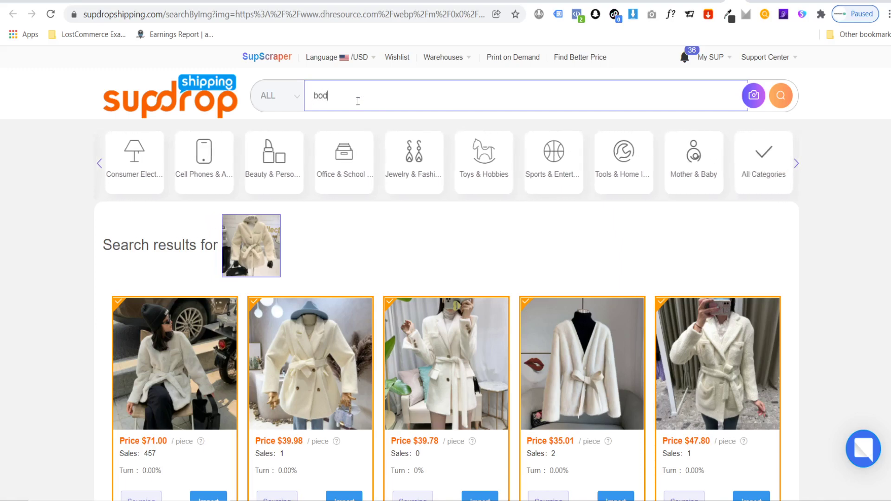
pyautogui.write('y massager')
pyautogui.press('Return')
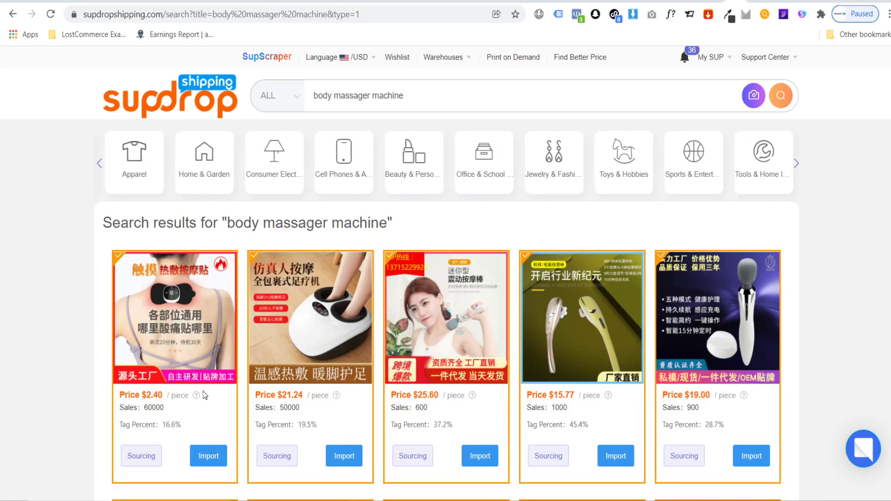
pyautogui.click(266, 457)
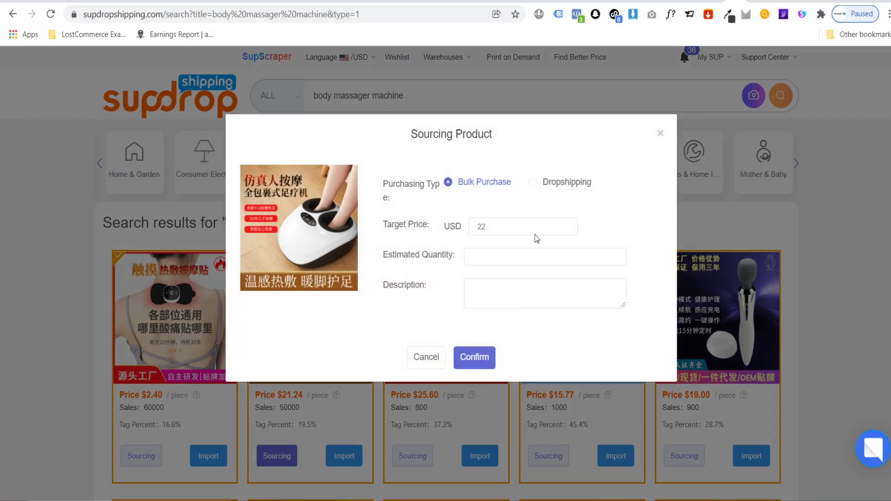
pyautogui.click(533, 182)
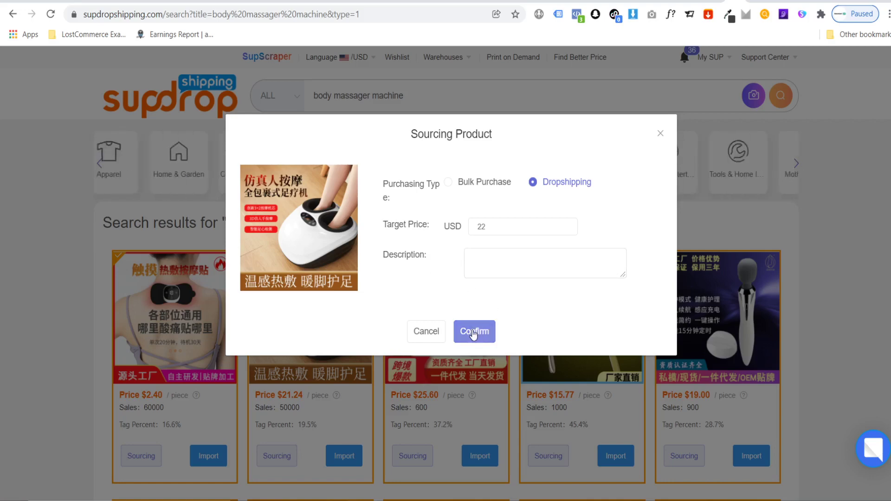
# View the result details of the 2021-11-29 sourcing request in the Sourcing Product list and return to the list.
pyautogui.click(590, 1)
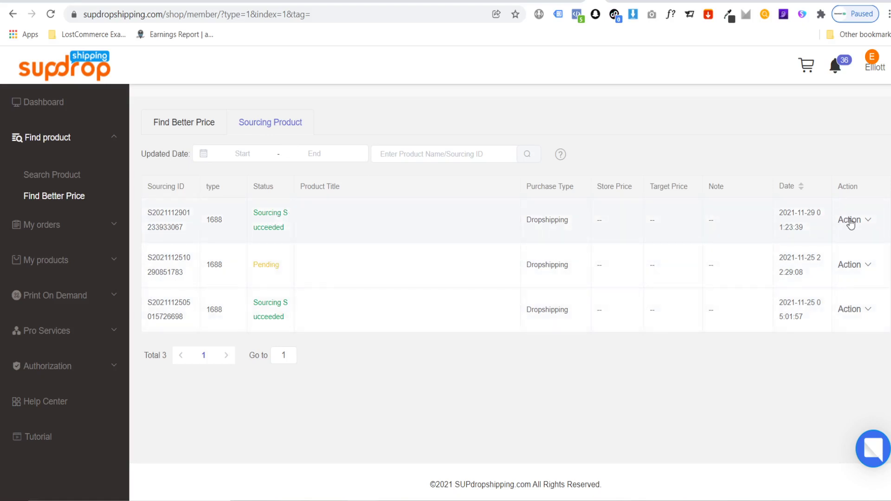
pyautogui.moveTo(850, 222)
pyautogui.click(849, 252)
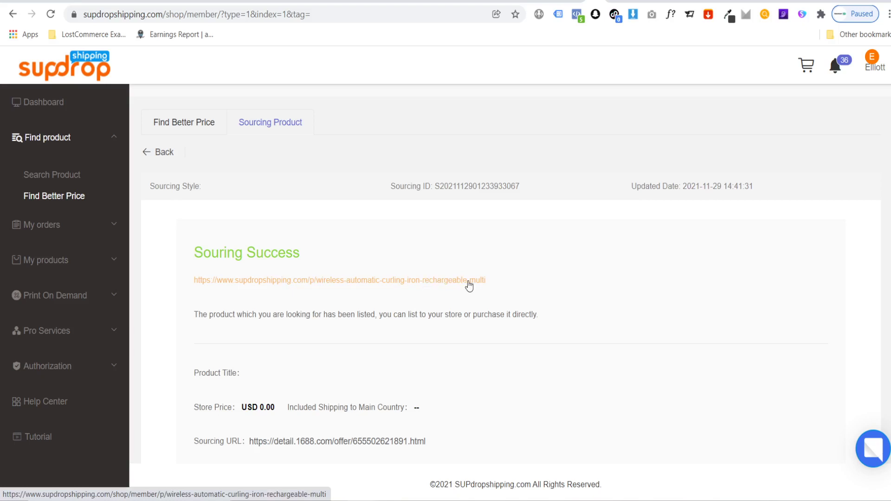
pyautogui.click(162, 153)
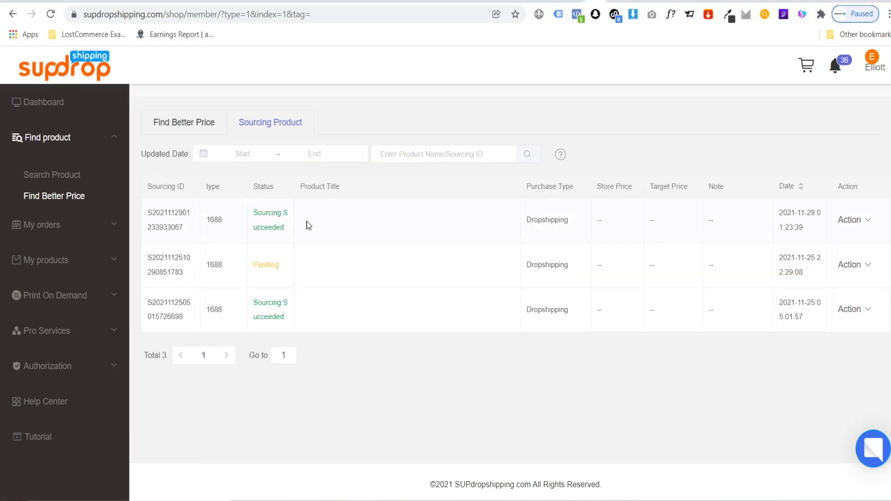